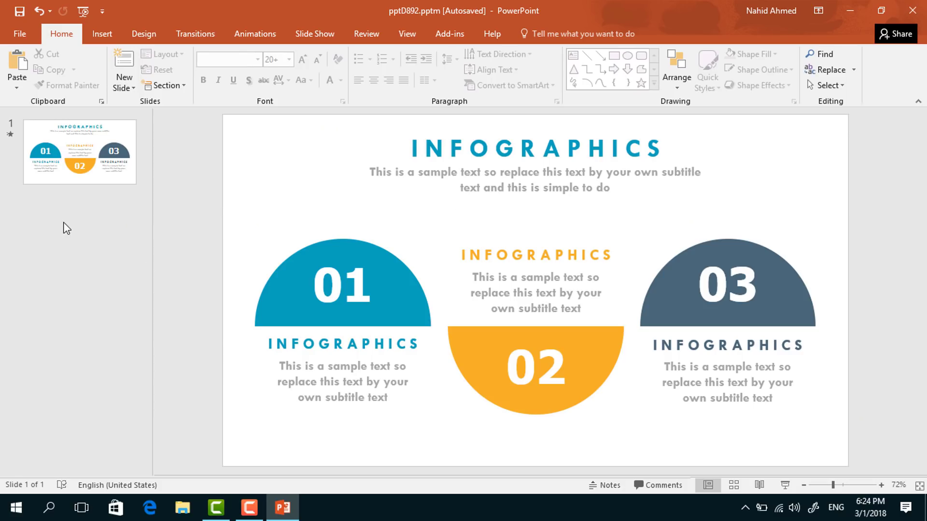
Insert a new blank slide 2 from the slide thumbnail pane.
click(128, 269)
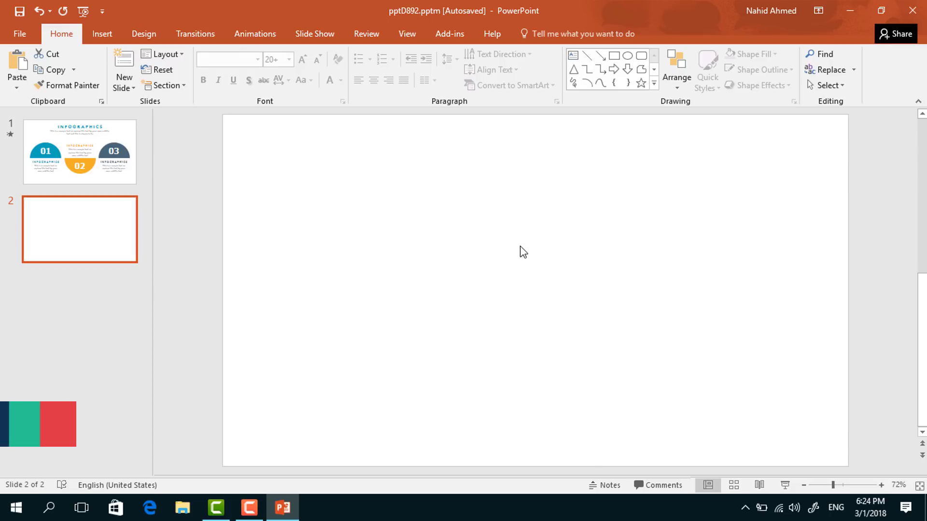
Draw a circle and a rectangle covering the circle's lower half.
click(627, 56)
drag(358, 274, 450, 329)
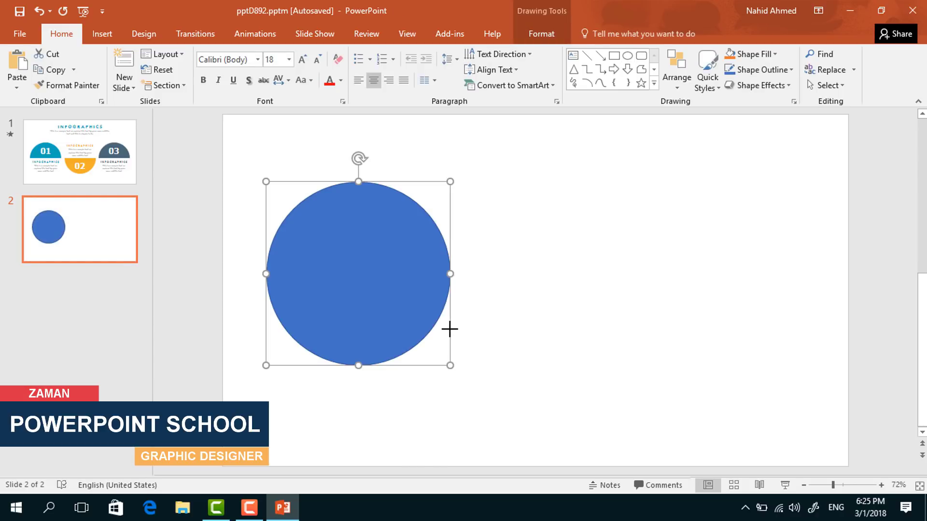
click(615, 57)
drag(252, 274, 470, 380)
Select both shapes and Merge Shapes > Subtract to leave a semicircle.
click(424, 249)
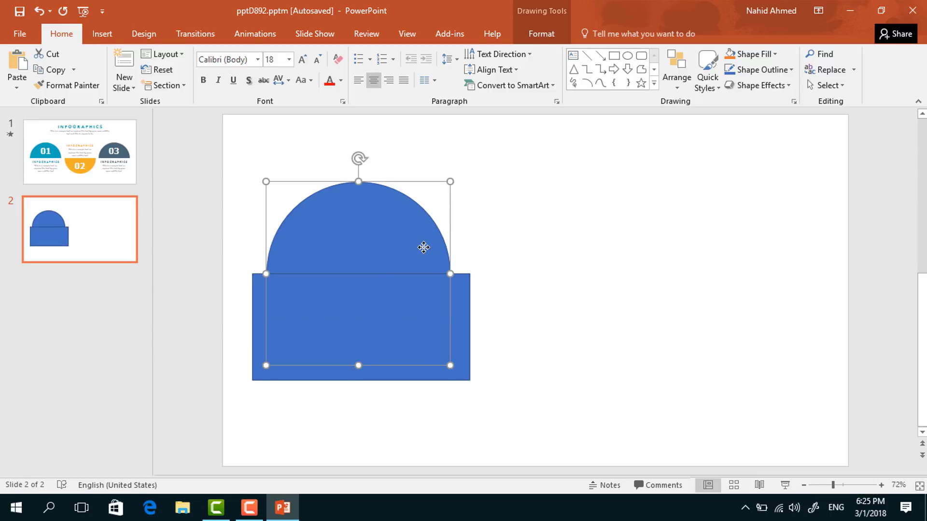
shift+click(465, 310)
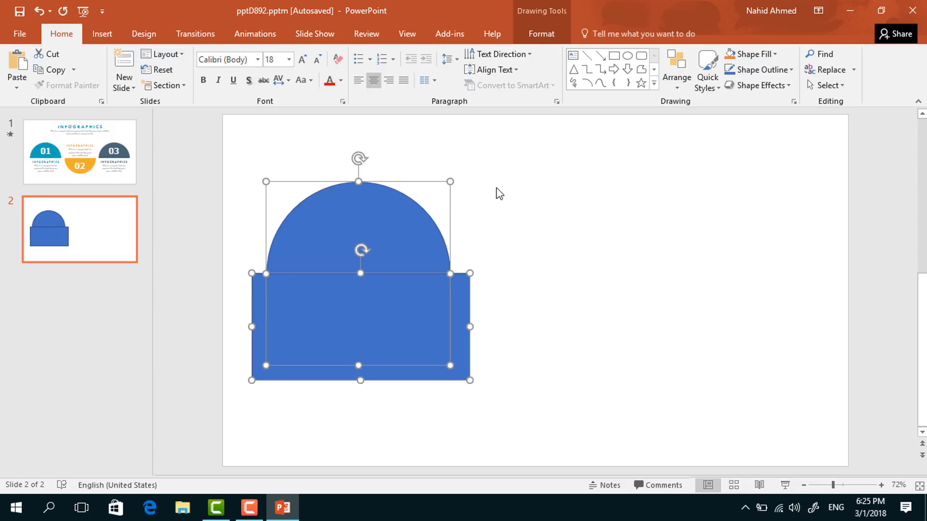
click(541, 33)
click(168, 86)
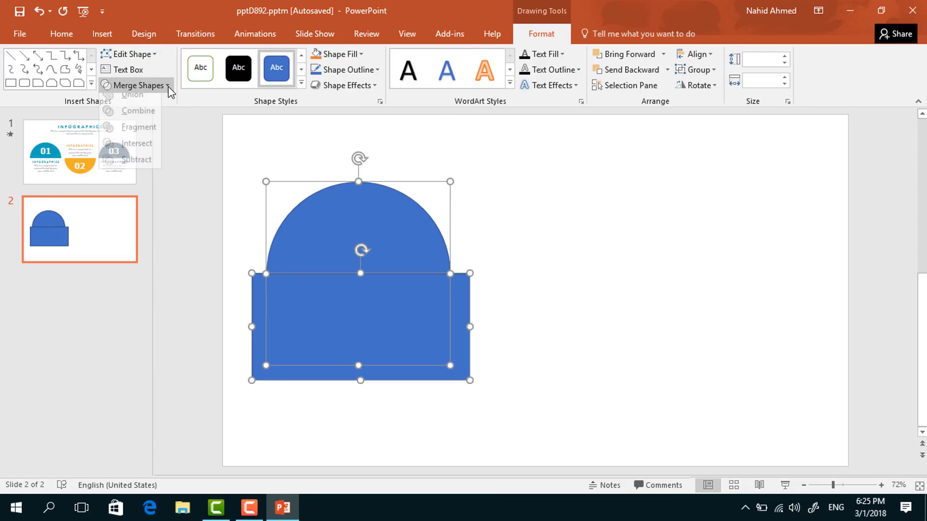
click(149, 170)
click(149, 174)
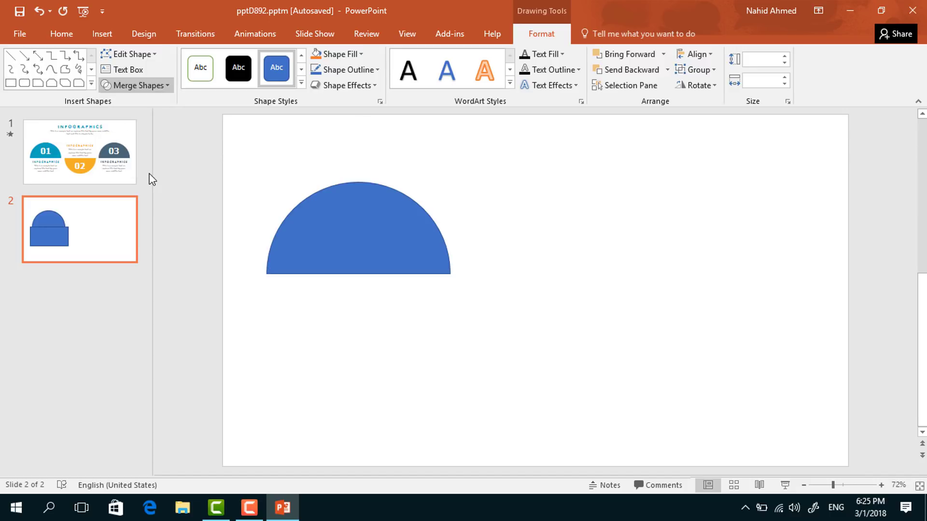
Fill the semicircle teal and remove its outline.
click(329, 55)
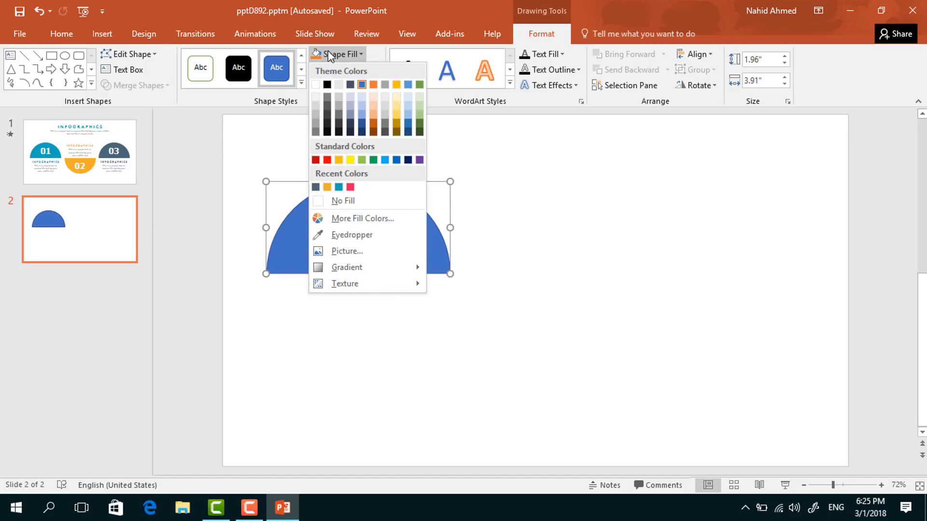
click(341, 187)
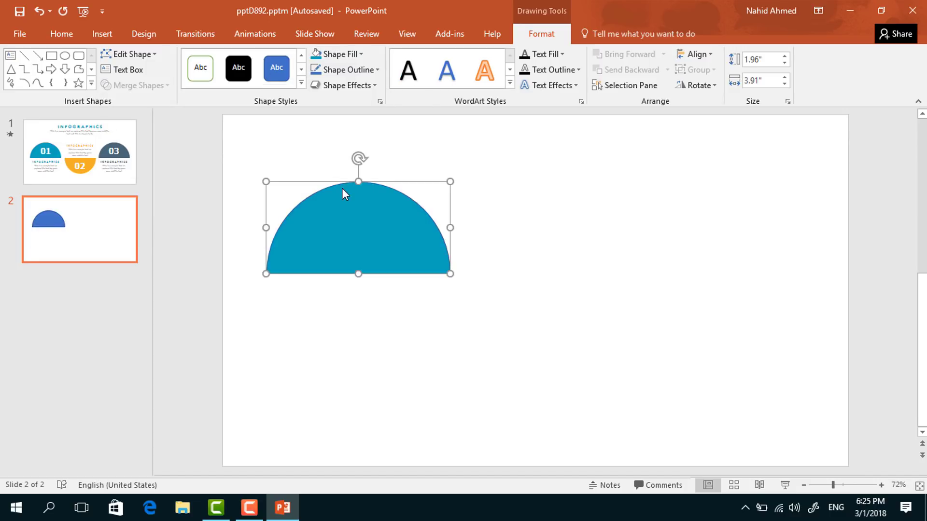
click(369, 71)
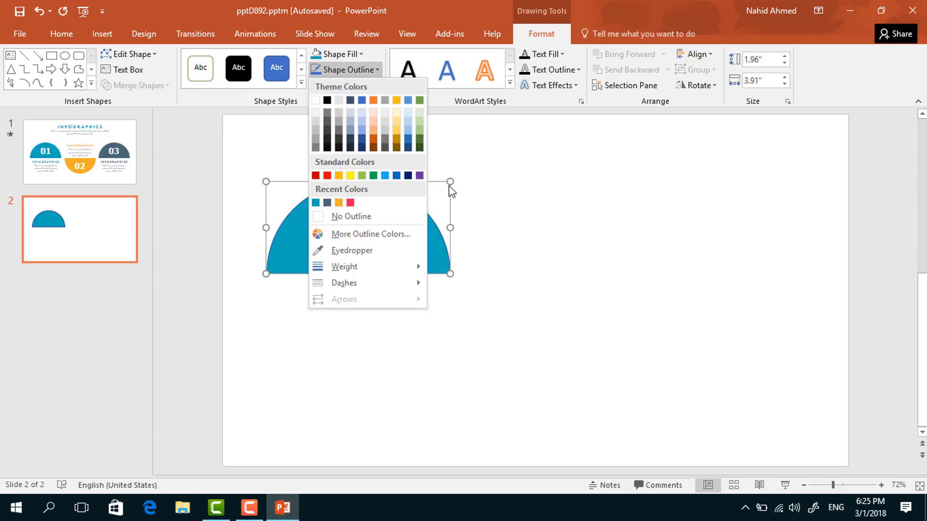
click(416, 217)
Move the semicircle down and slightly left, then duplicate it with Ctrl+D.
drag(367, 239, 555, 281)
key(ctrl+d)
click(699, 85)
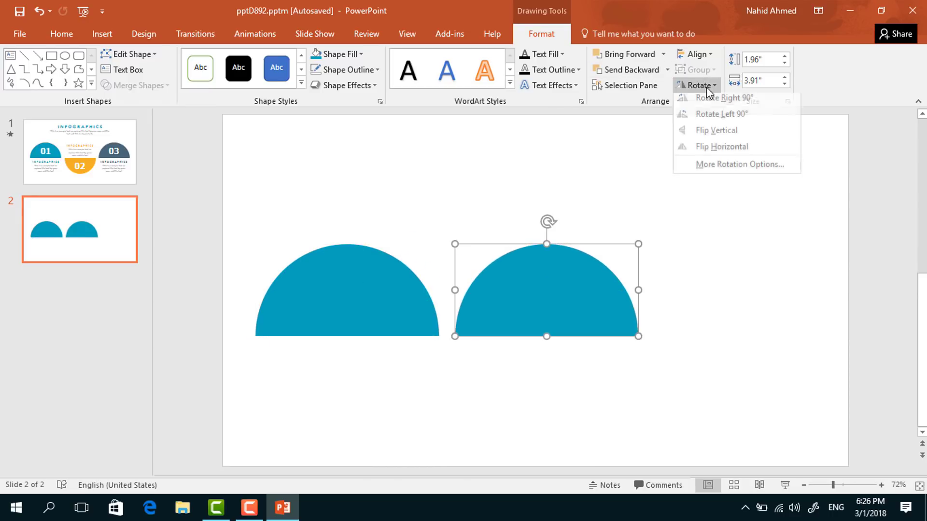
Flip the copy vertically, lower it to meet the teal base, and fill it orange.
click(699, 137)
drag(543, 275, 543, 362)
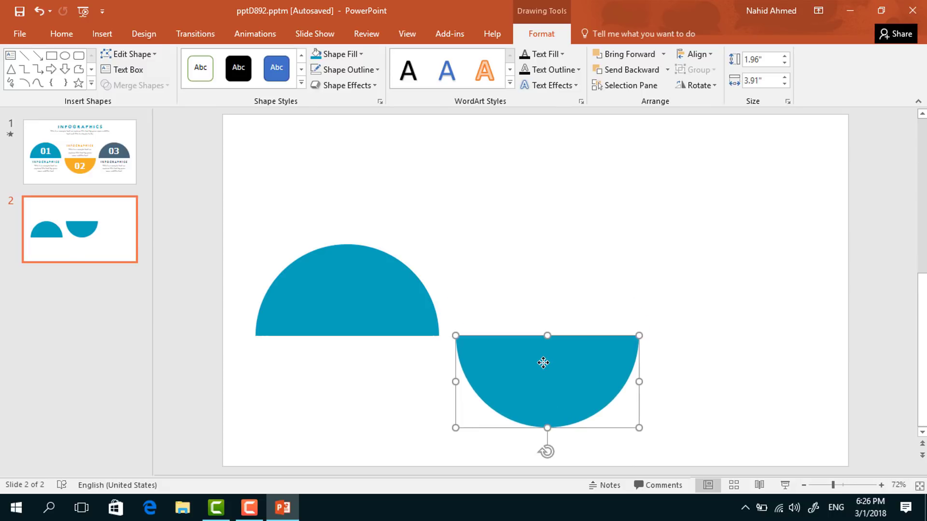
click(361, 55)
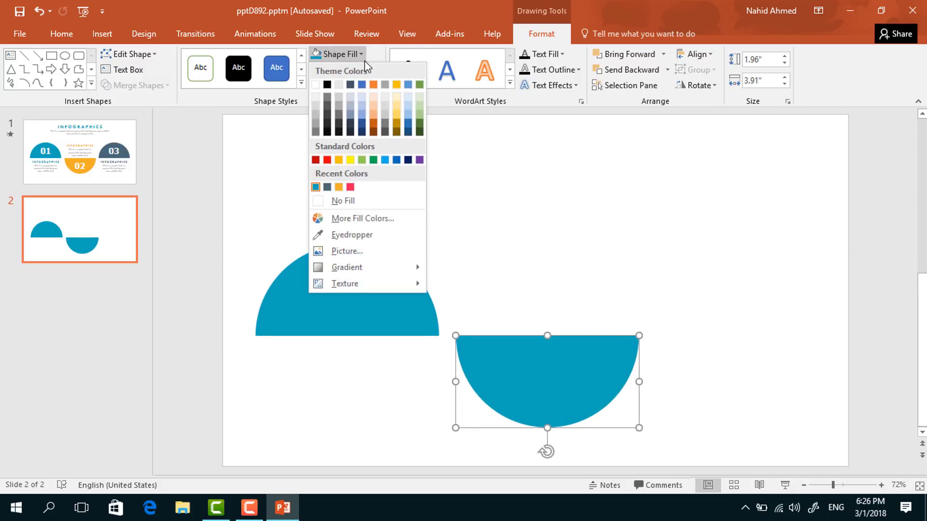
click(338, 187)
Add a red copy of the teal semicircle on the right, then shift all three up-left.
click(392, 305)
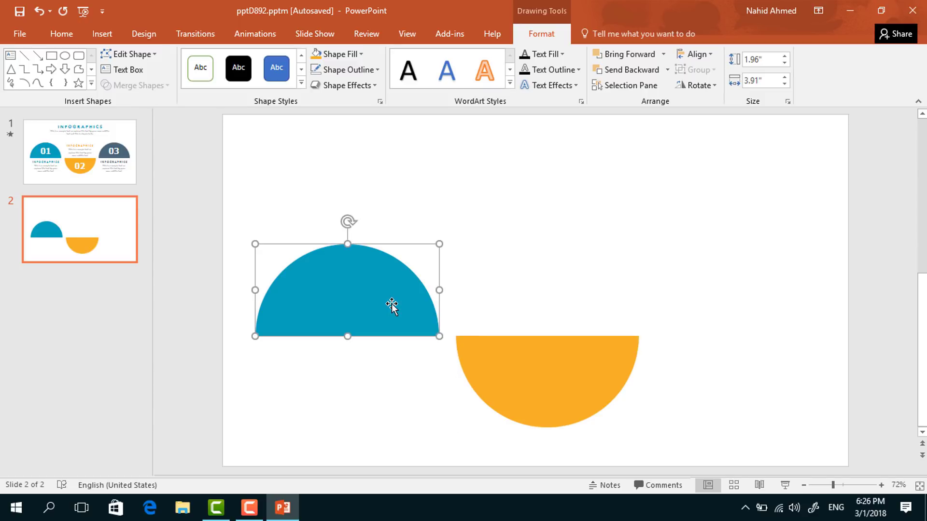
key(ctrl+d)
drag(342, 310, 734, 300)
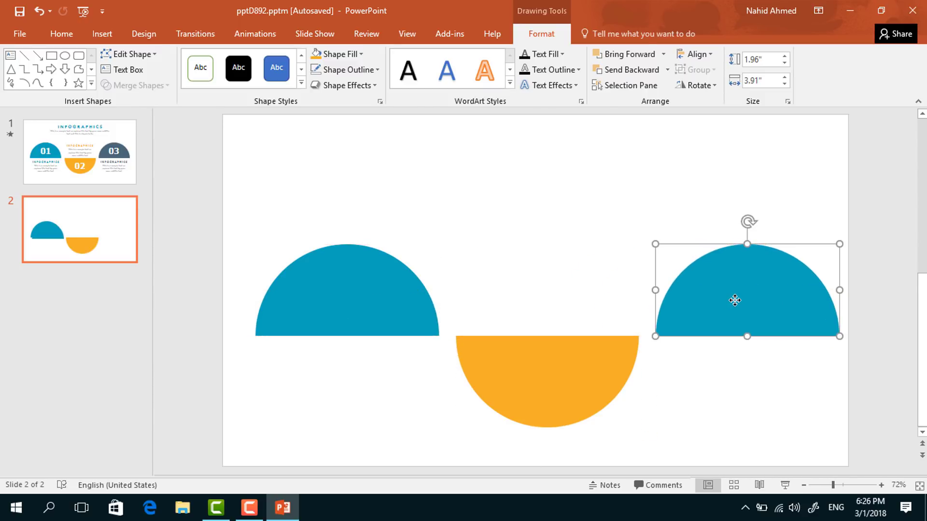
click(359, 55)
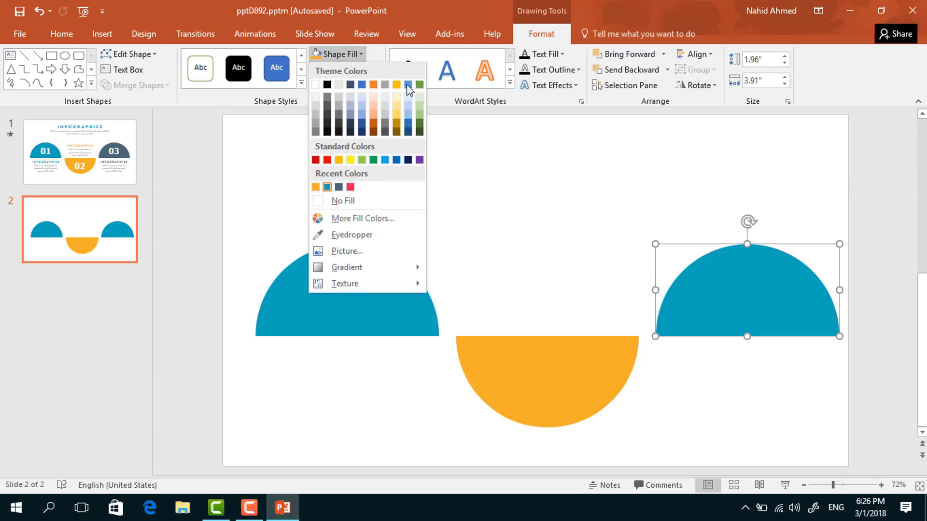
click(351, 188)
drag(187, 173, 877, 457)
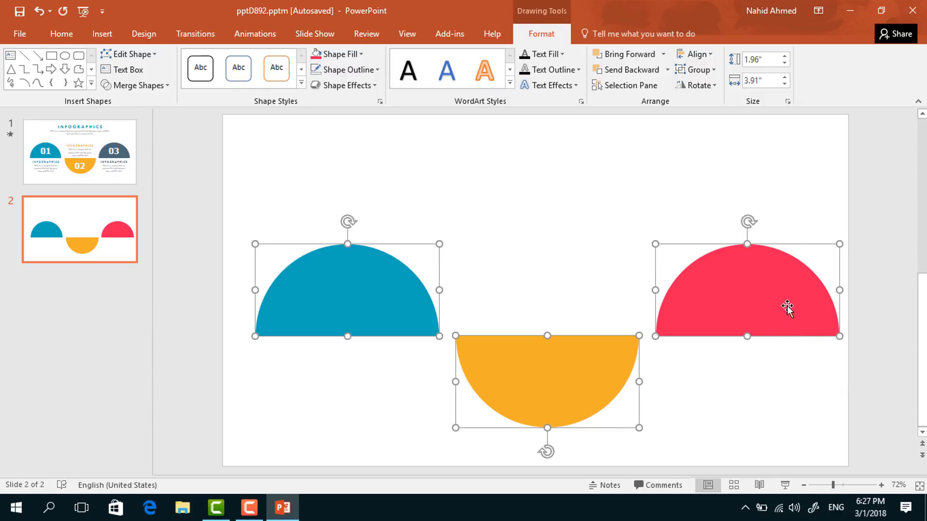
drag(773, 298, 762, 286)
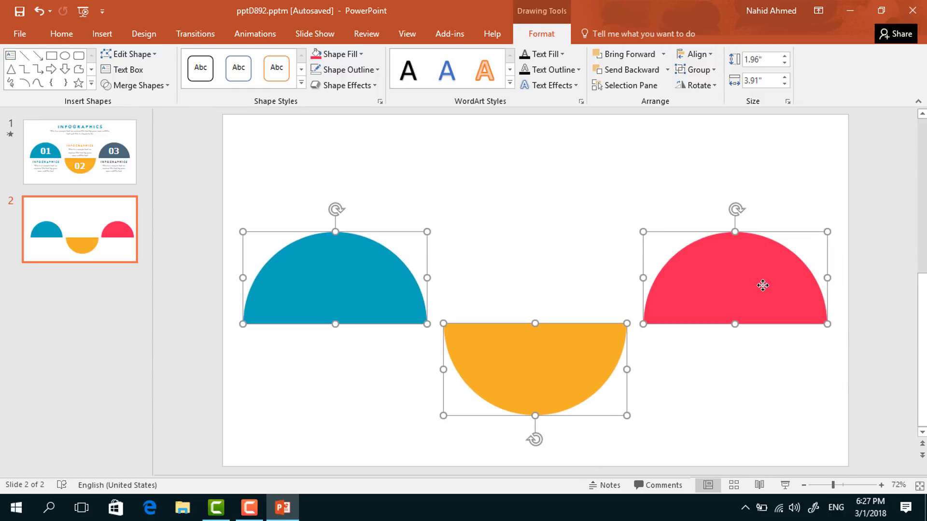
click(787, 435)
Add a text box reading '01' on the teal semicircle.
click(572, 56)
mouse_move(333, 269)
mouse_down()
mouse_move(374, 304)
mouse_move(377, 319)
mouse_up()
text(01)
Format 01 as Tahoma 72 bold white and centre it on the teal semicircle.
key(ctrl+a)
click(219, 60)
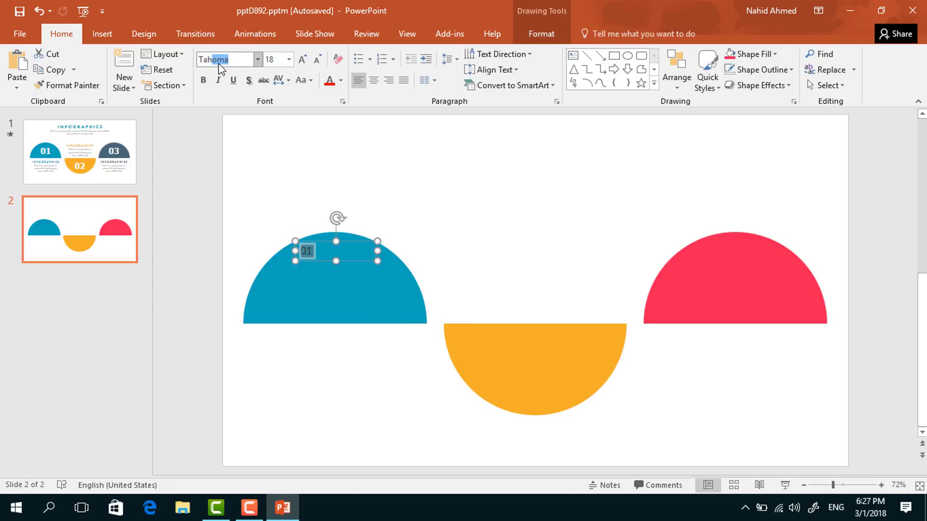
text(Tah)
key(Return)
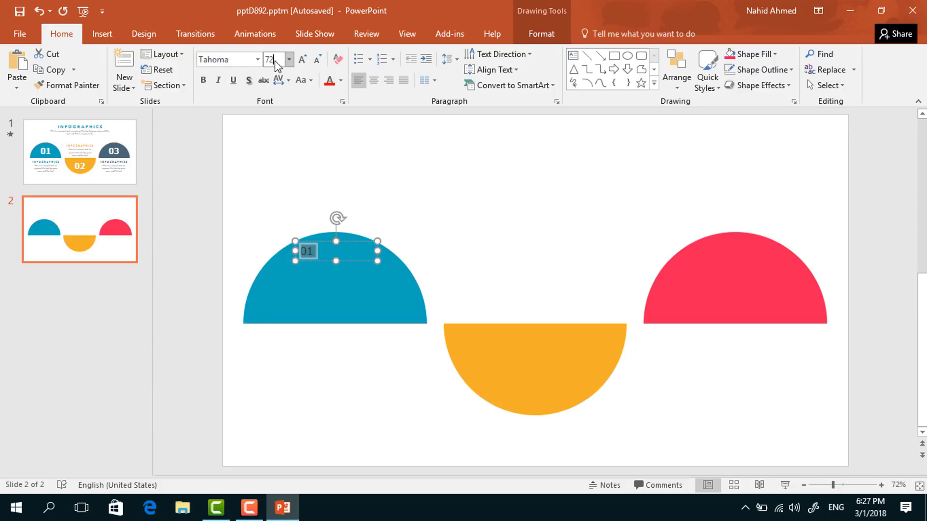
click(276, 65)
text(72)
key(Return)
click(204, 80)
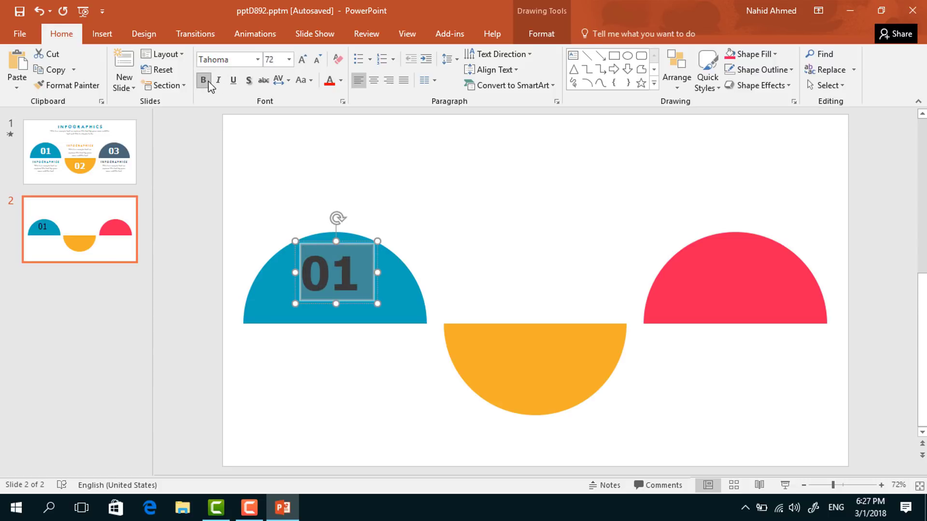
click(341, 80)
click(331, 112)
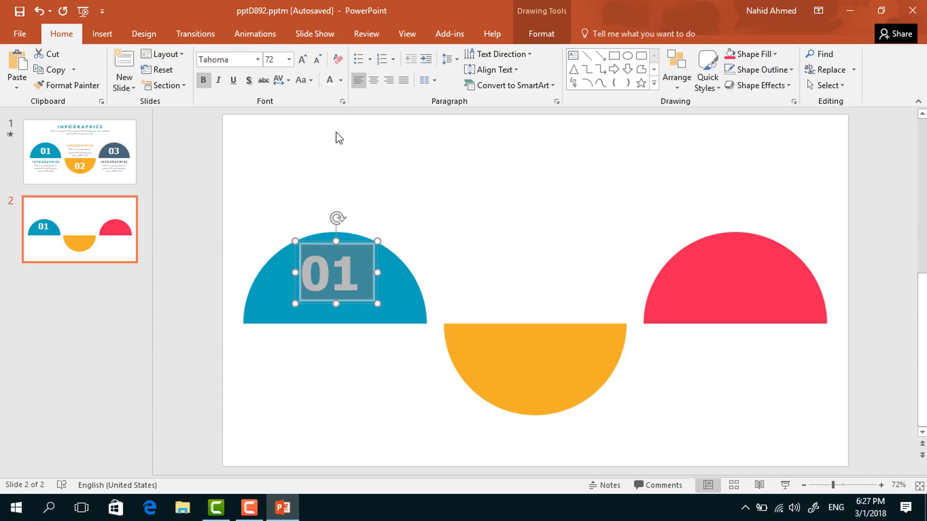
drag(377, 287, 569, 381)
Duplicate the label onto the orange semicircle and change it to '02'.
key(ctrl+d)
click(566, 379)
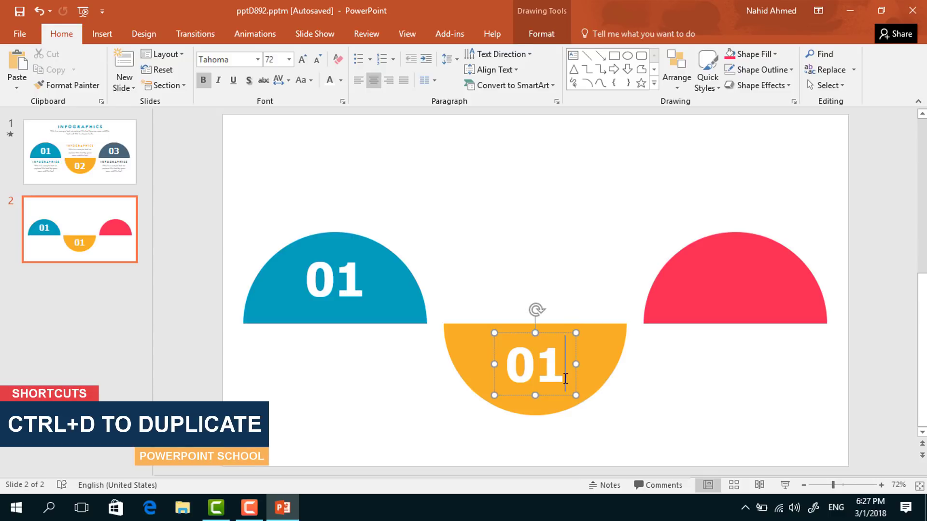
key(BackSpace)
text(2)
click(573, 380)
Add a '03' label on the red semicircle, then draw a caption box below the teal one.
key(ctrl+d)
drag(588, 384, 762, 292)
double_click(763, 293)
text(03)
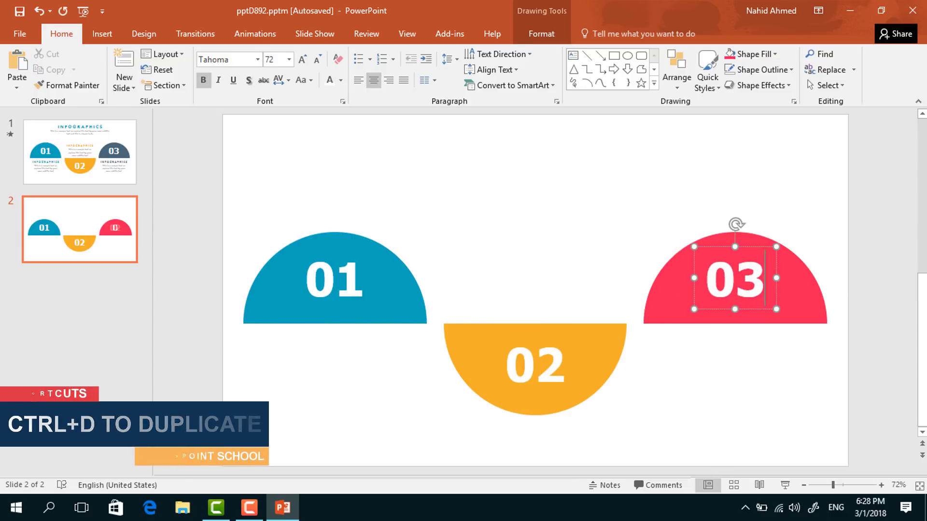
click(486, 265)
click(573, 56)
mouse_move(243, 333)
mouse_down()
mouse_move(338, 364)
mouse_move(427, 358)
mouse_up()
Paste the INFOGRAPHICS heading into the caption box, size 24, centred, blue.
text(INFOGRAPHICS)
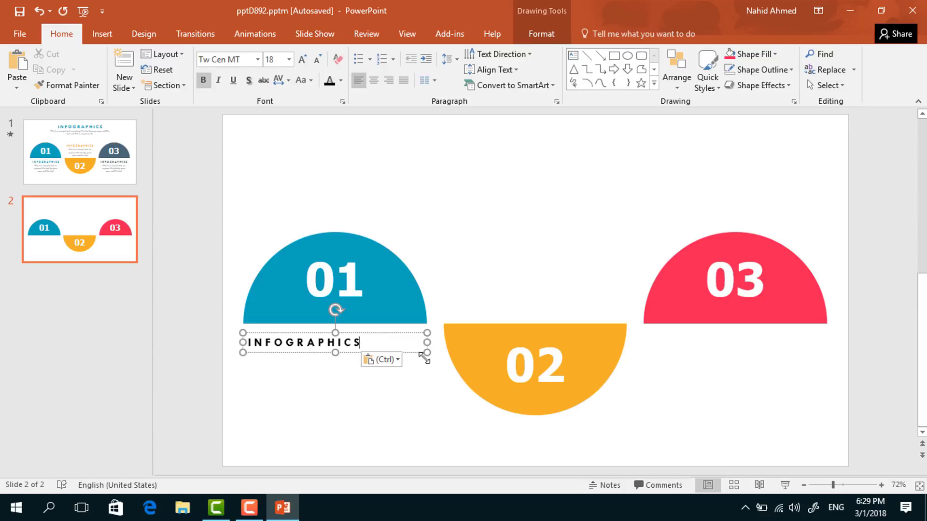
key(ctrl+a)
click(278, 60)
text(24)
key(Return)
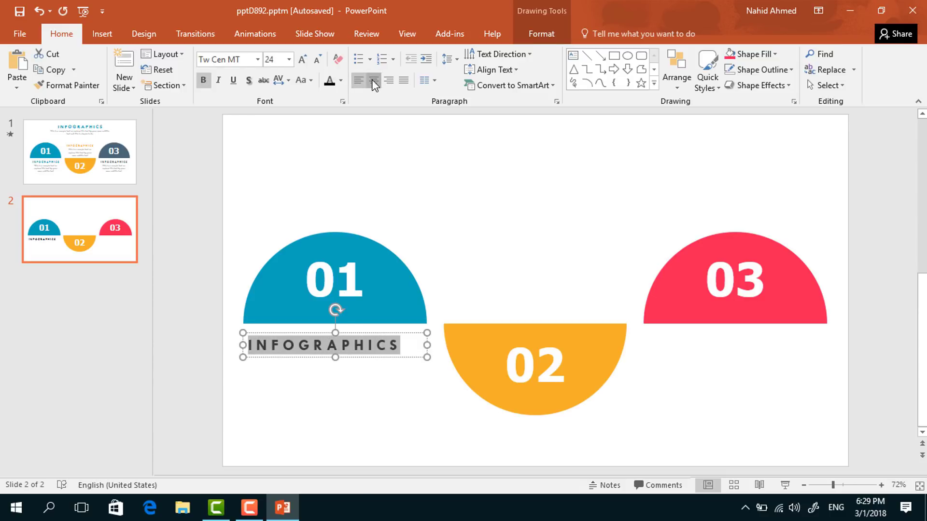
click(374, 80)
click(341, 80)
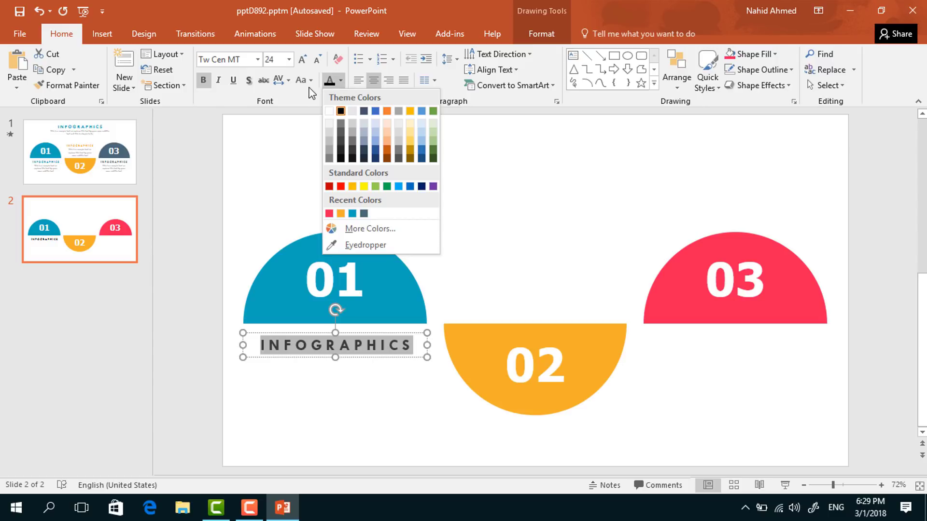
click(353, 213)
Copy the caption box just below and replace its text with the sample subtitle.
click(384, 359)
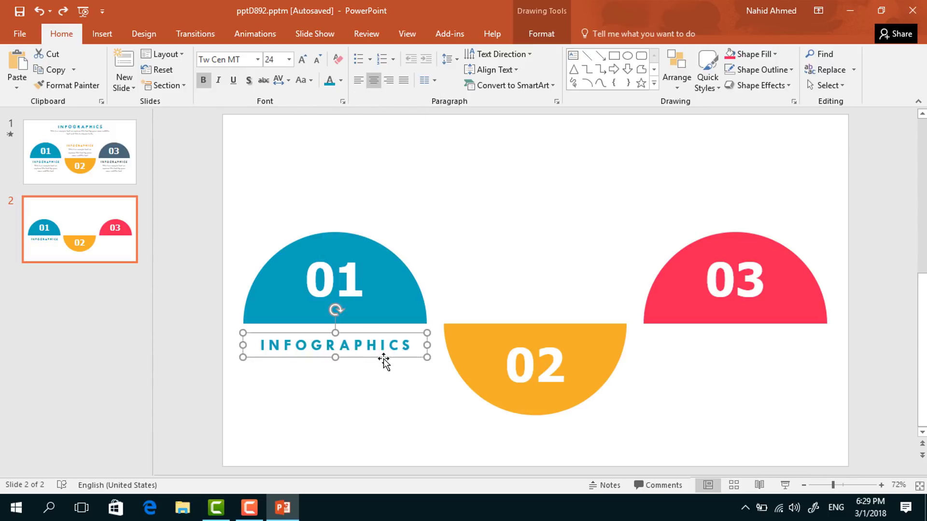
drag(379, 358, 375, 381)
double_click(395, 370)
text(This is a sample text so replace this text by your own subtitle text)
Group heading and subtitle, then place a duplicate under the 03 half-circle.
shift+click(394, 342)
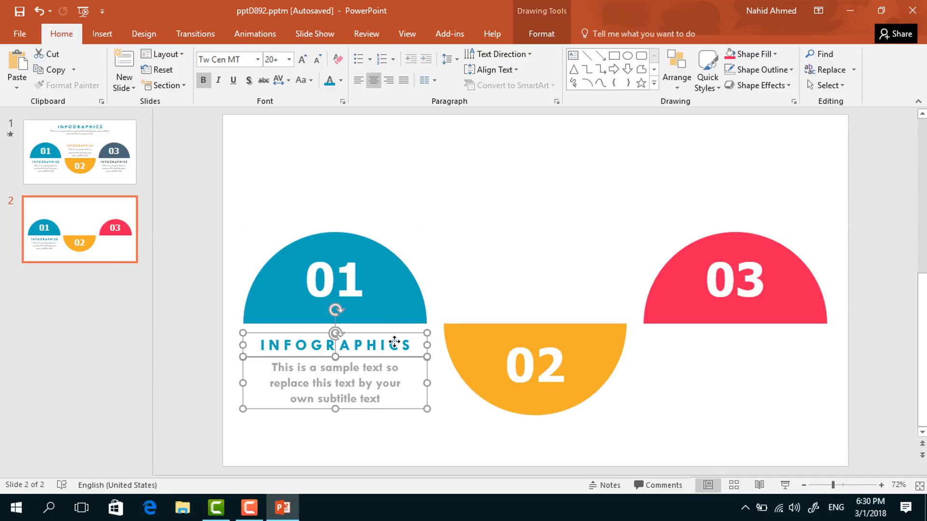
key(ctrl+g)
key(ctrl+d)
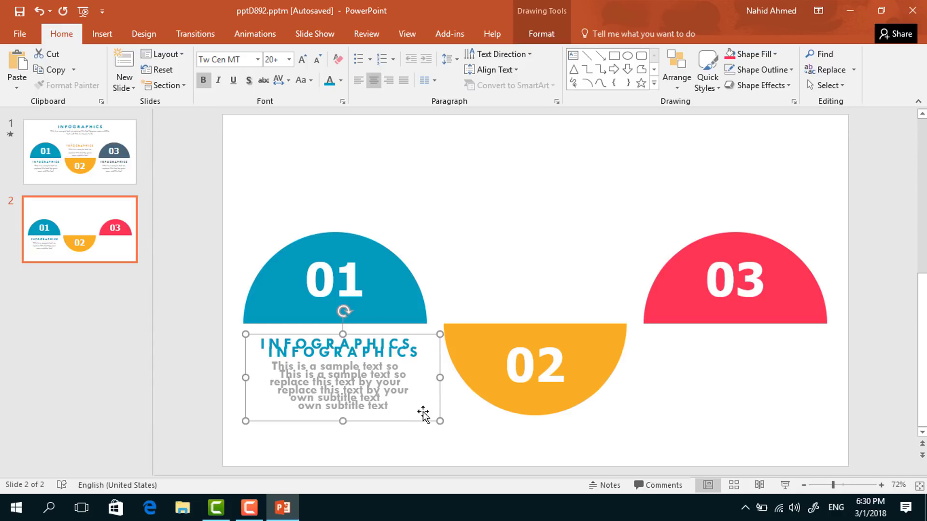
drag(398, 422, 788, 410)
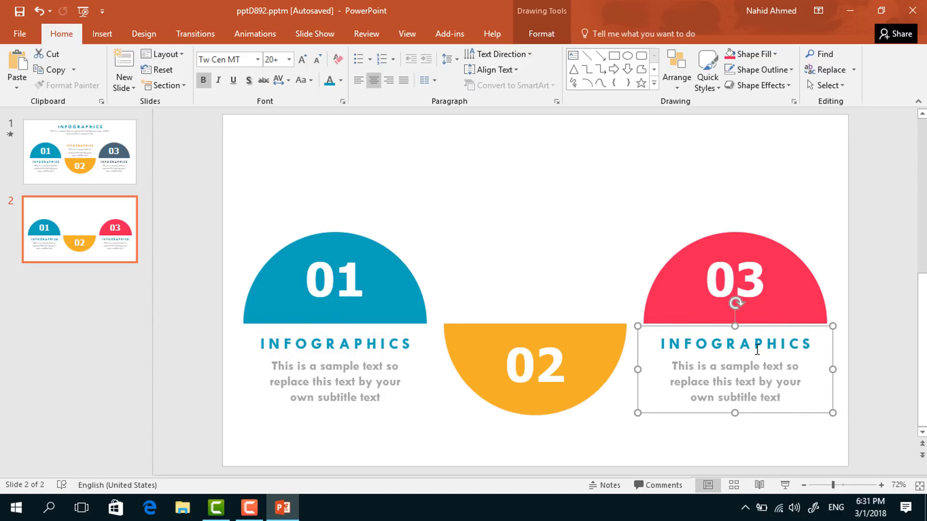
Make the INFOGRAPHICS heading under 03 pink.
click(757, 350)
double_click(757, 350)
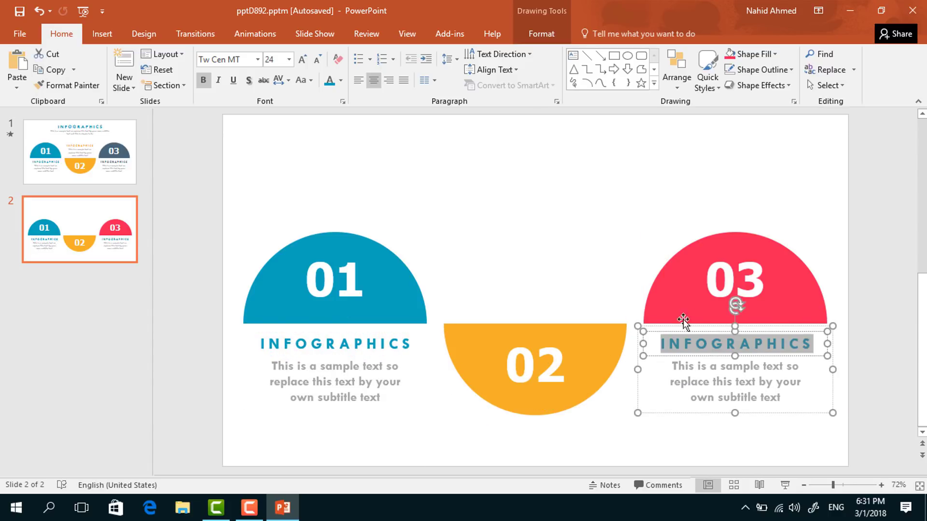
click(340, 81)
click(340, 211)
Place a copy of the caption group above the 02 half-circle with an orange heading.
click(637, 390)
key(ctrl+d)
drag(645, 393, 442, 295)
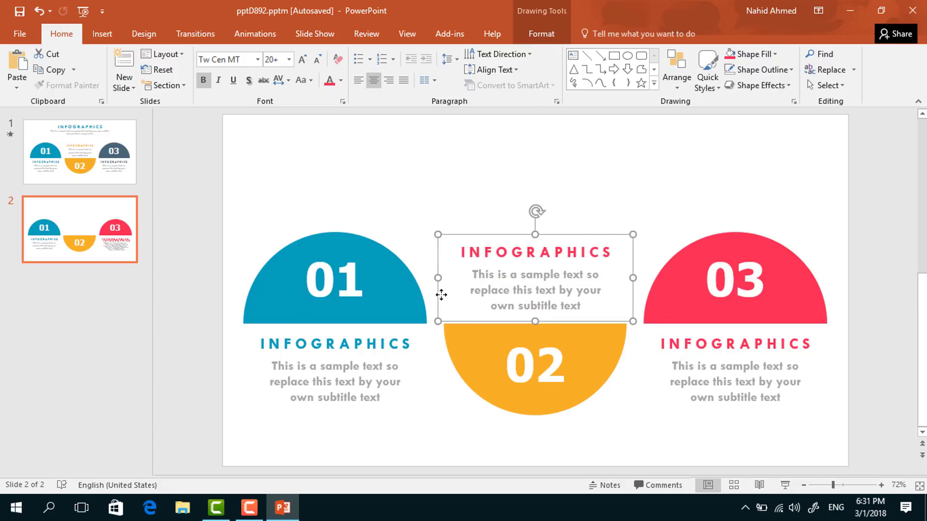
drag(612, 253, 449, 231)
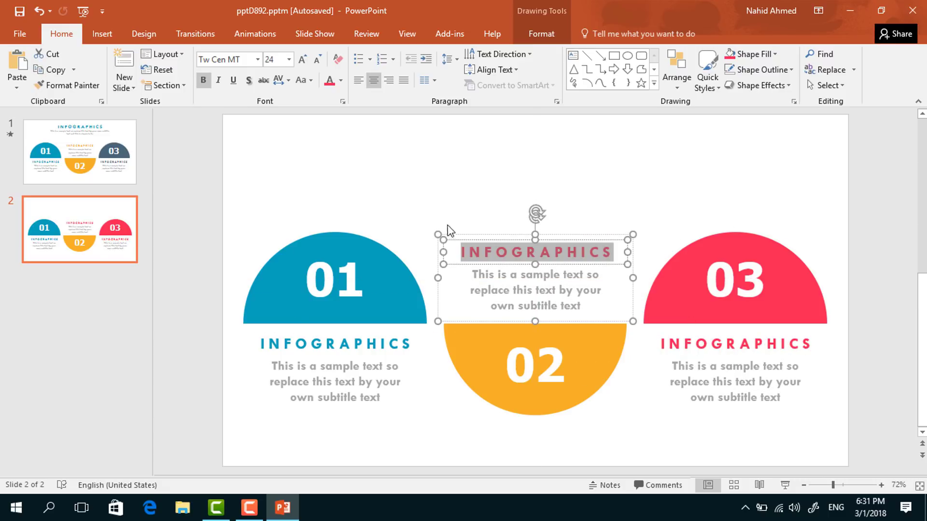
click(340, 80)
click(356, 214)
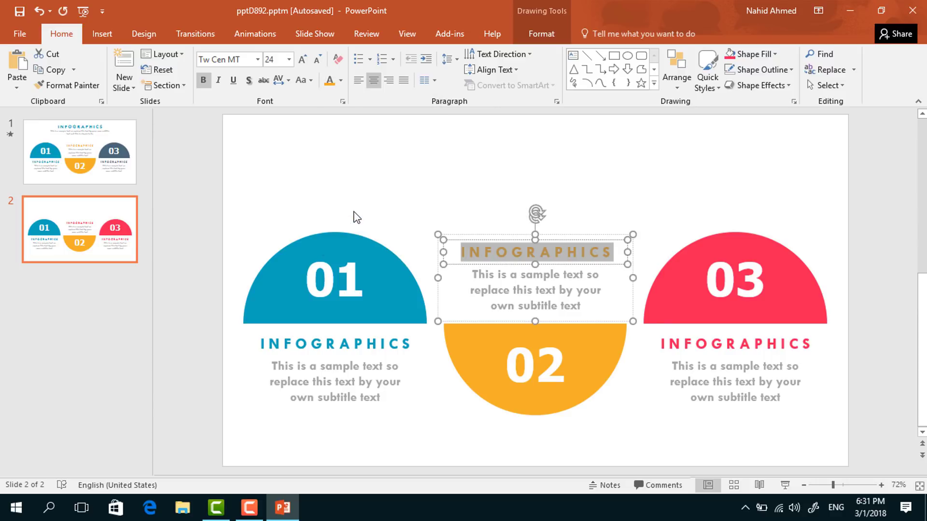
click(363, 211)
Copy the INFOGRAPHICS title box from slide 1 and paste it onto slide 2.
key(Page_Up)
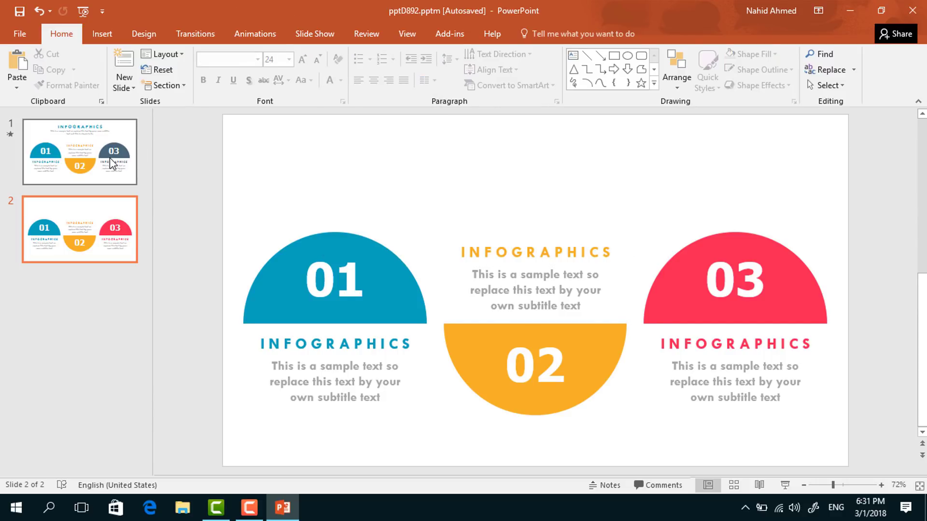
click(389, 129)
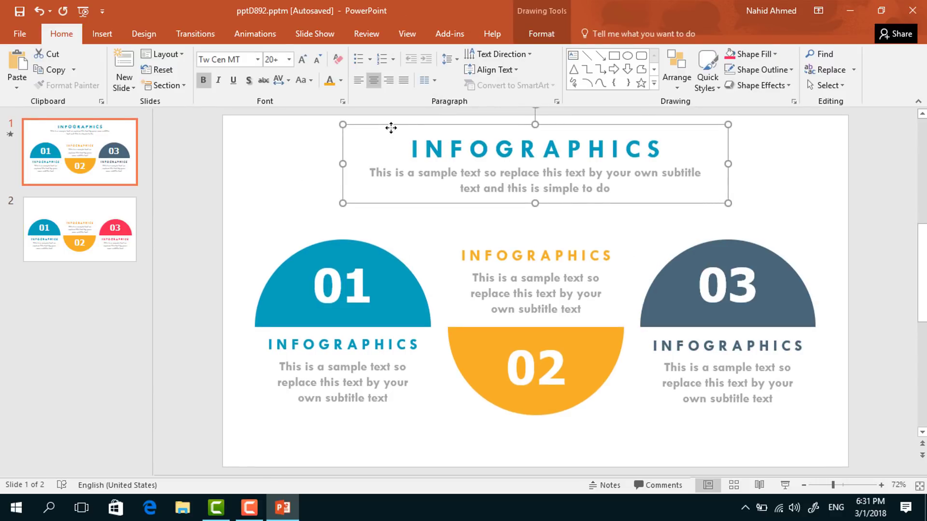
click(102, 215)
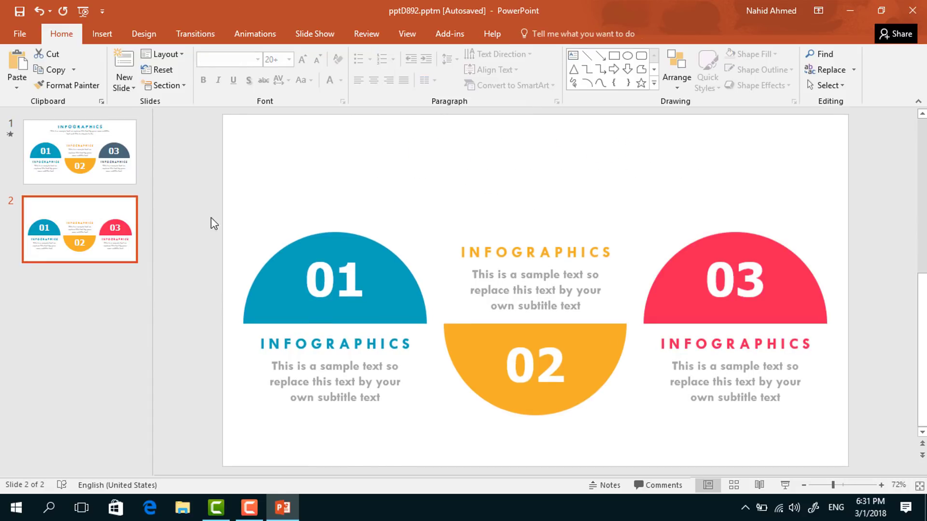
key(ctrl+v)
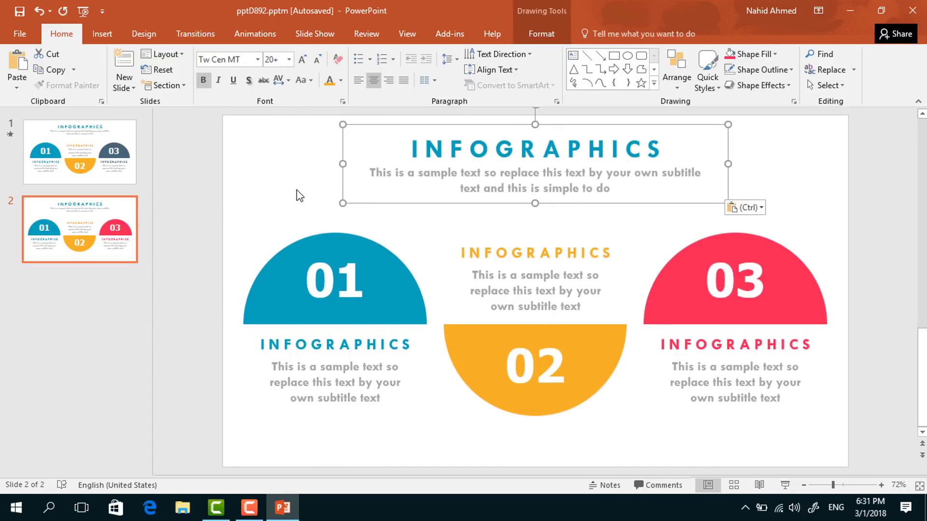
click(296, 190)
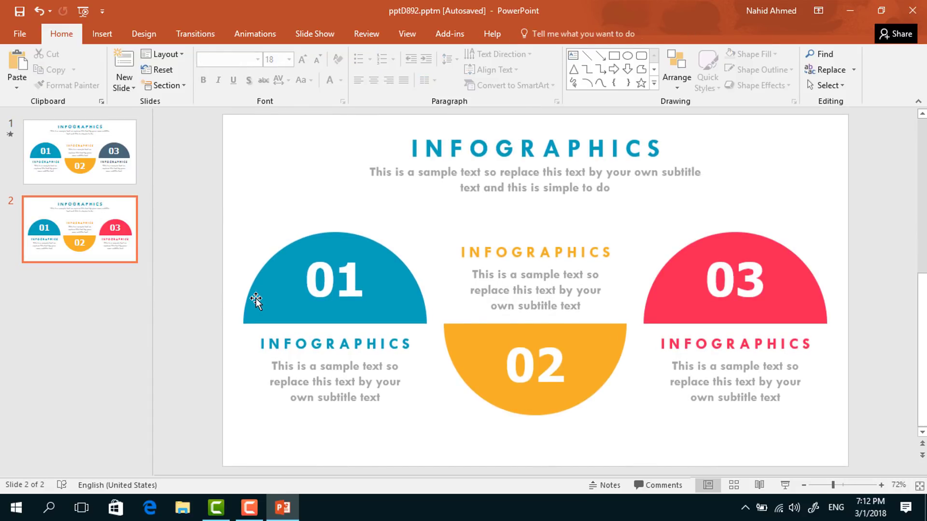
Group the teal, orange and red half-circles with their 01, 02 and 03 numbers.
click(256, 301)
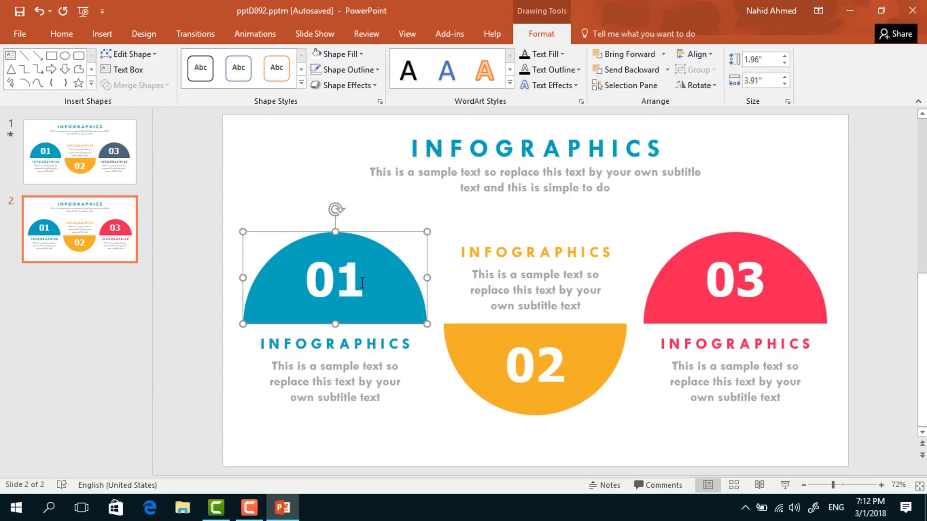
shift+click(362, 283)
key(ctrl+g)
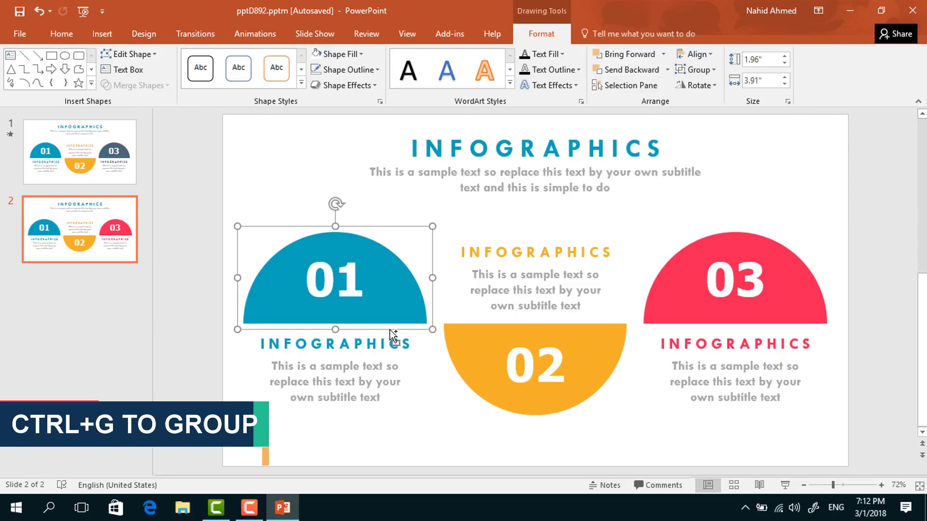
click(460, 356)
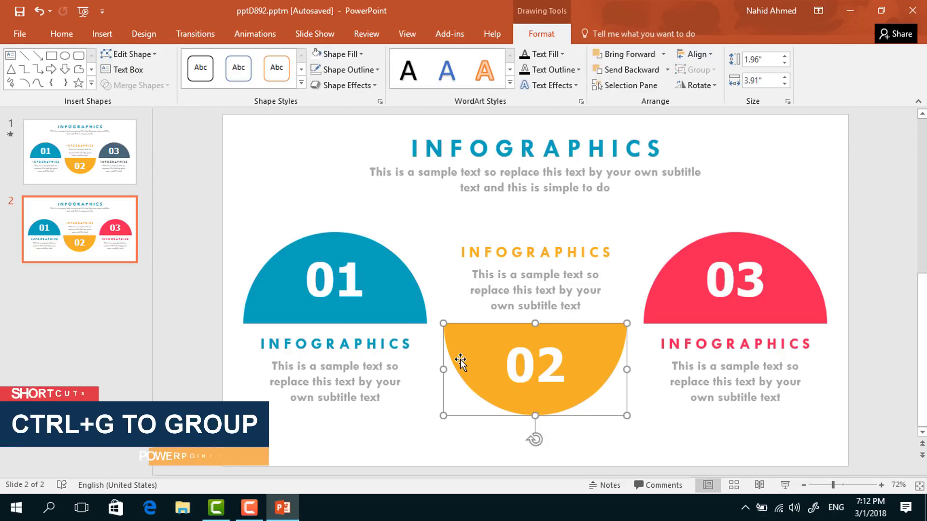
shift+click(507, 346)
key(ctrl+g)
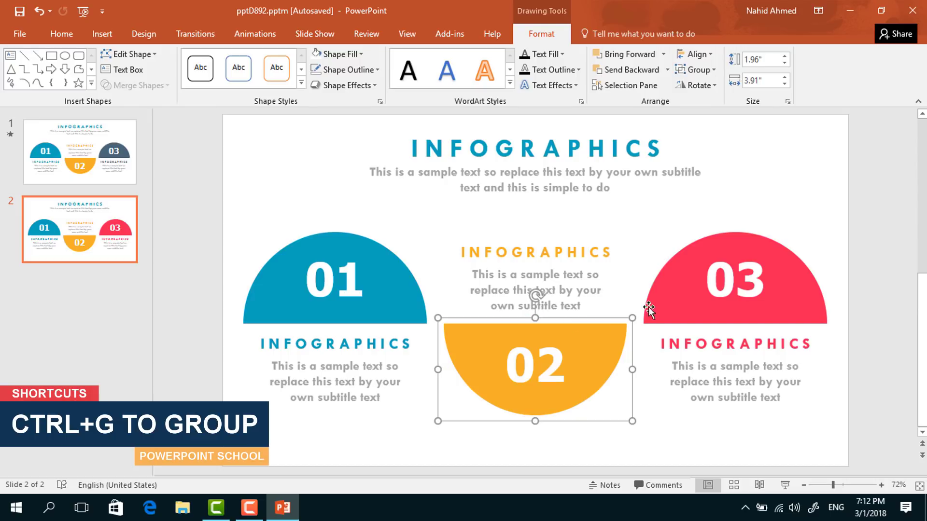
click(660, 288)
shift+click(723, 273)
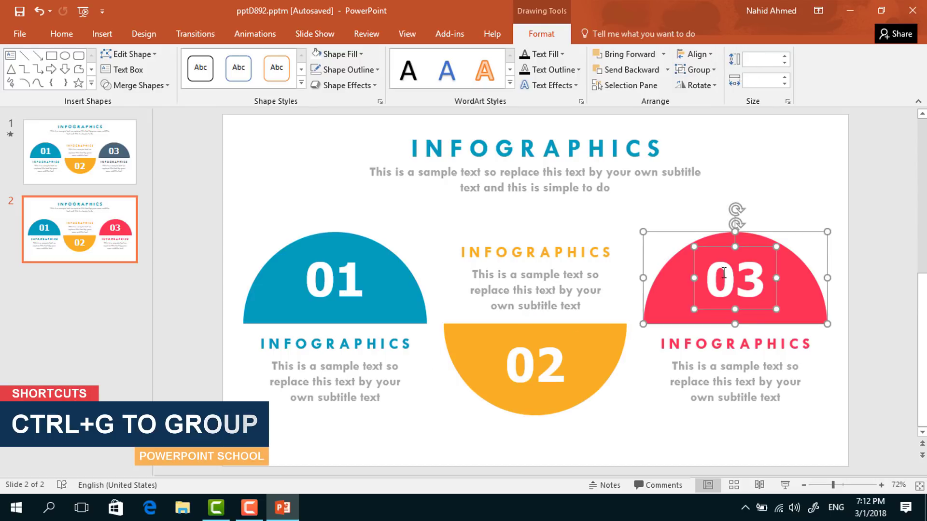
key(ctrl+g)
click(269, 199)
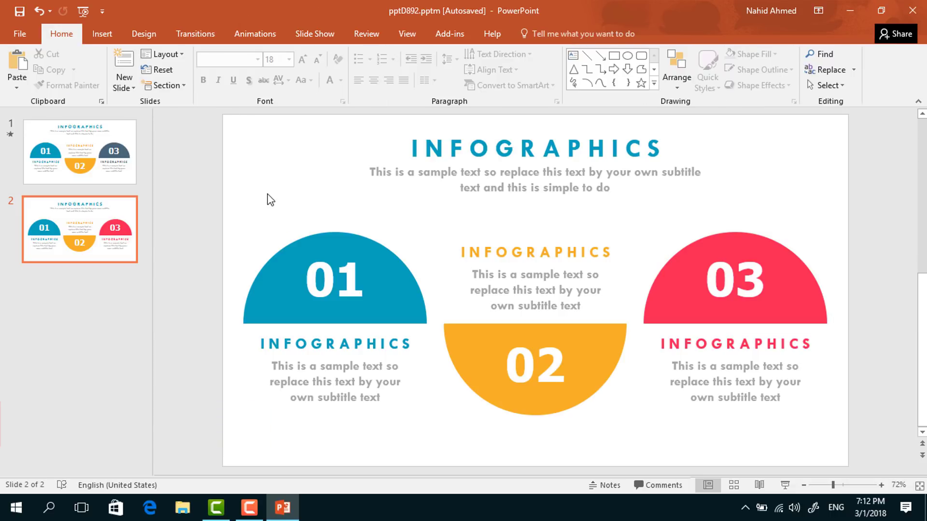
Draw a white, outline-free rectangle over the 01 caption area.
click(614, 55)
drag(232, 328, 438, 465)
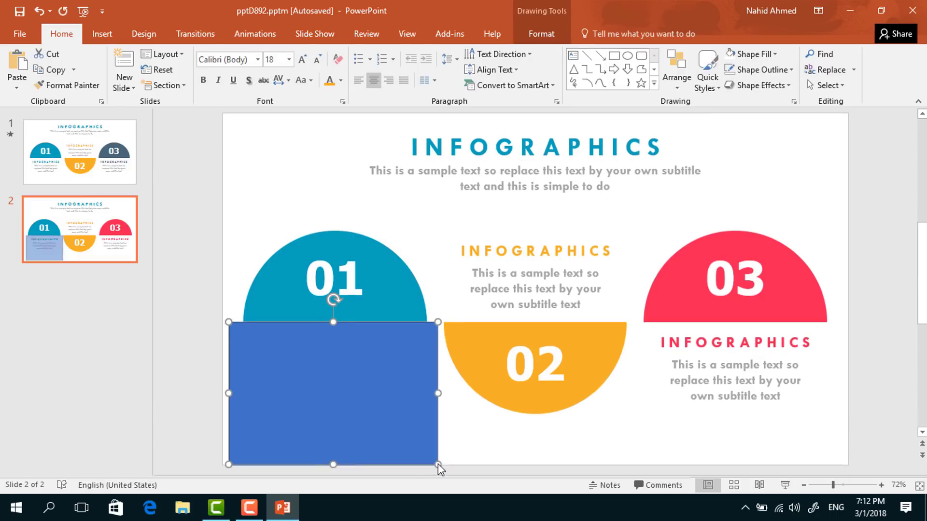
click(555, 41)
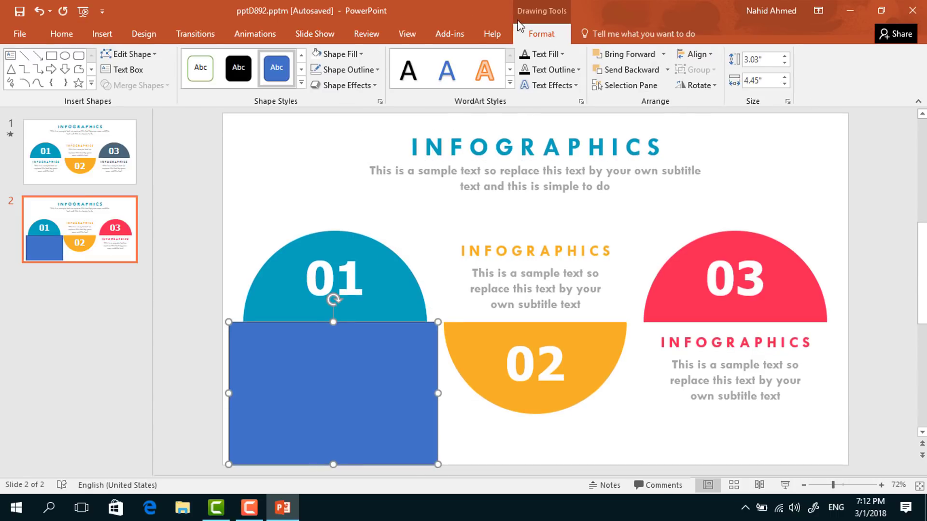
click(362, 54)
click(316, 85)
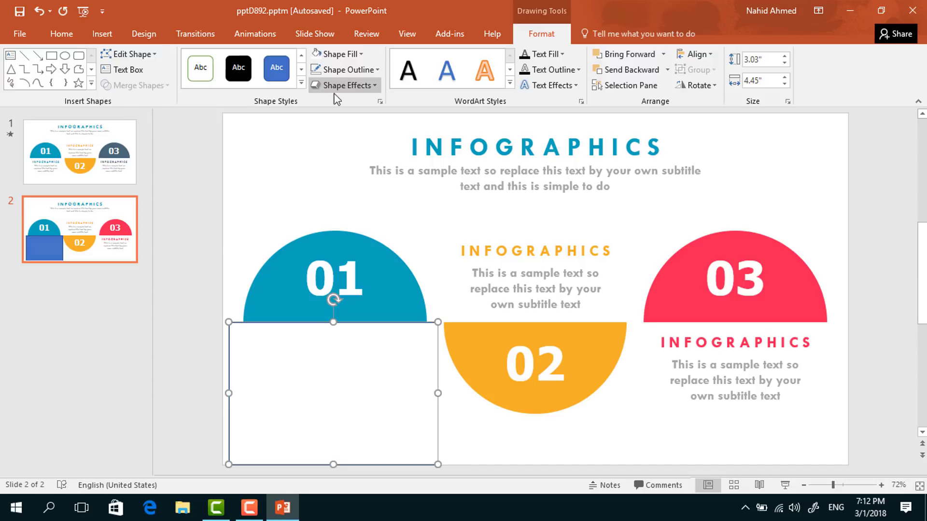
click(344, 70)
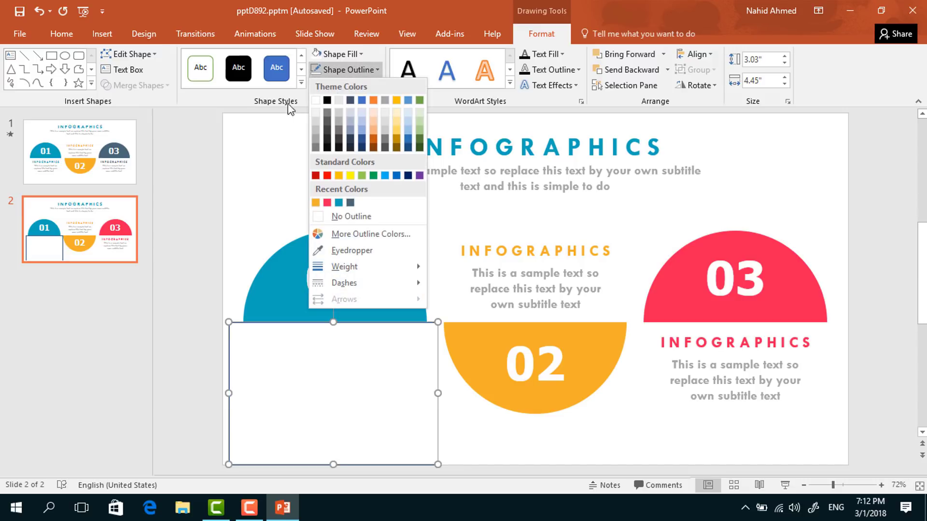
click(333, 217)
Send the rectangle and 01 half-circle backward, then move the box above the 02 block.
right_click(341, 361)
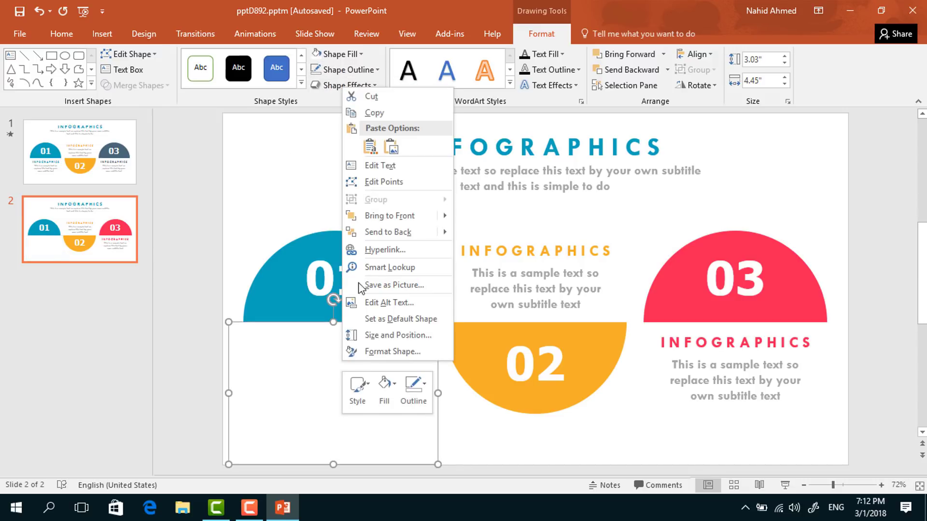
click(380, 237)
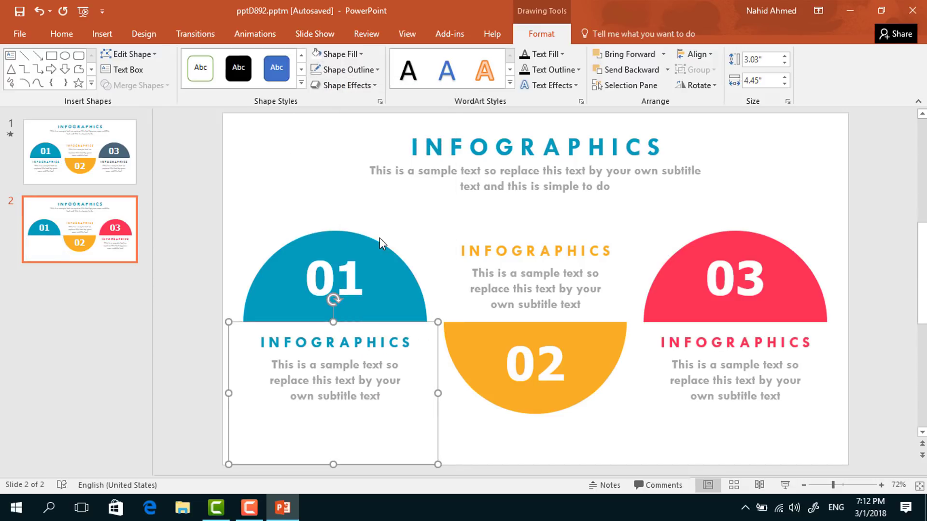
click(397, 259)
right_click(396, 259)
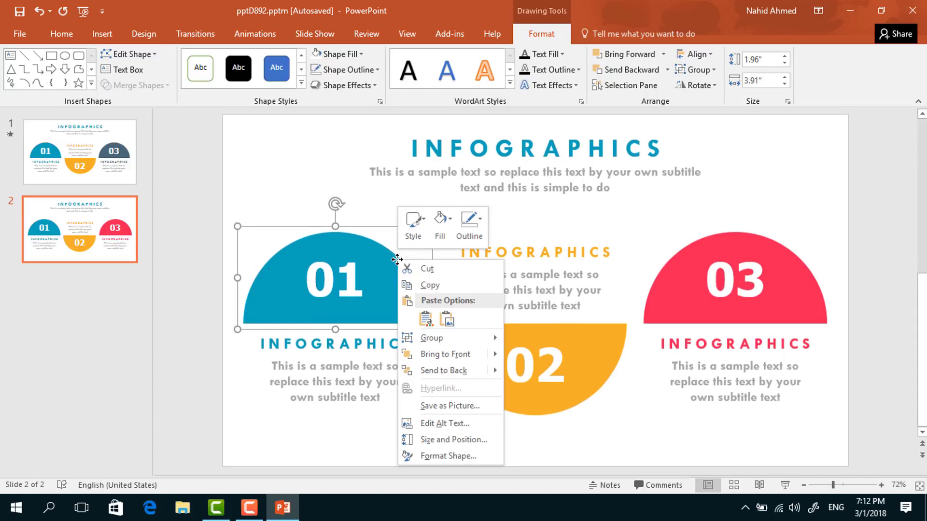
click(445, 370)
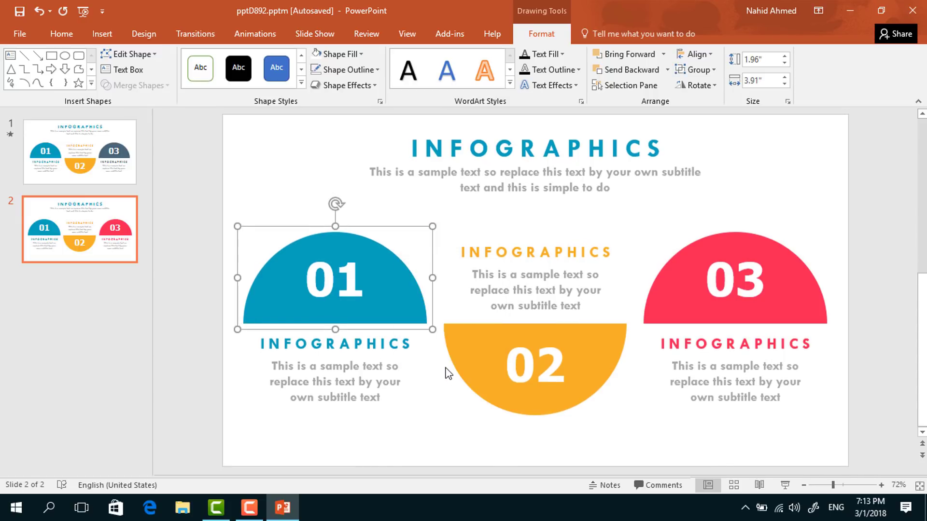
click(400, 431)
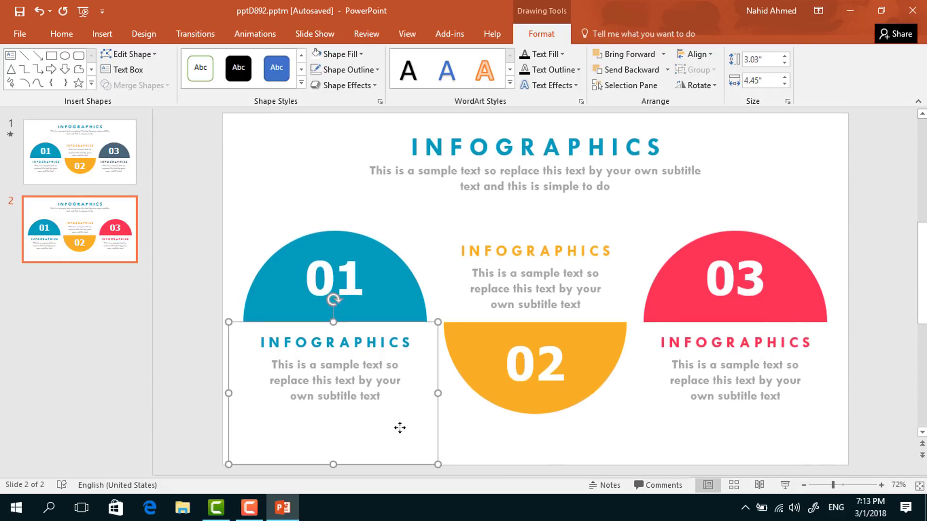
drag(385, 430, 554, 275)
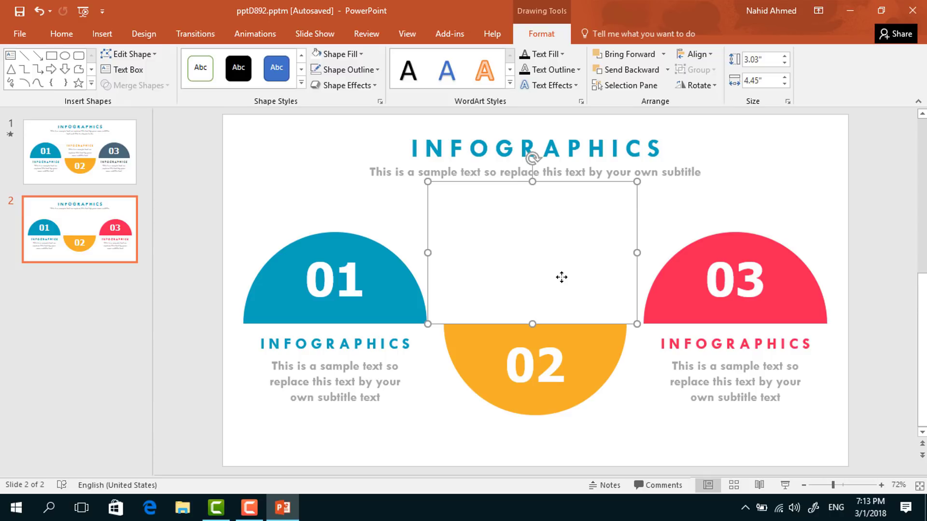
Stretch the white rectangle up behind the 02 caption, then send it and the 02 semicircle to the back.
drag(532, 179, 532, 115)
right_click(511, 237)
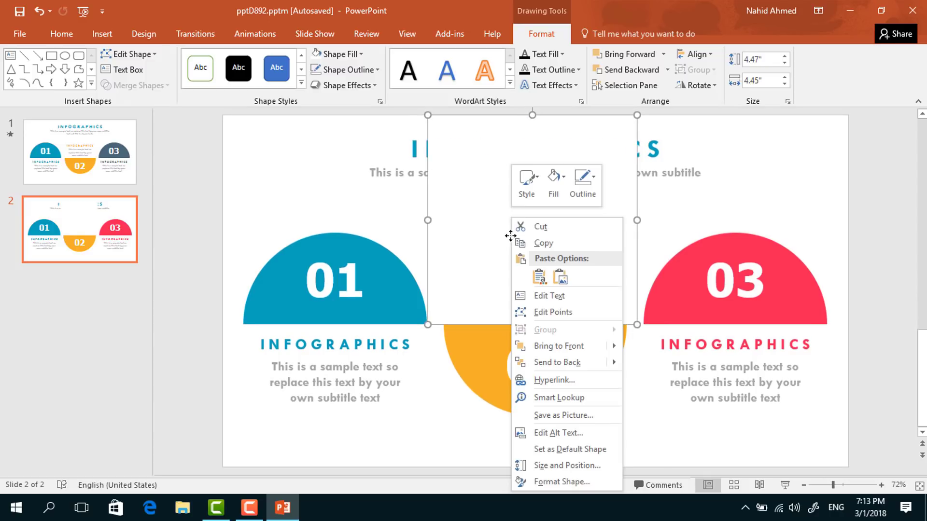
click(548, 369)
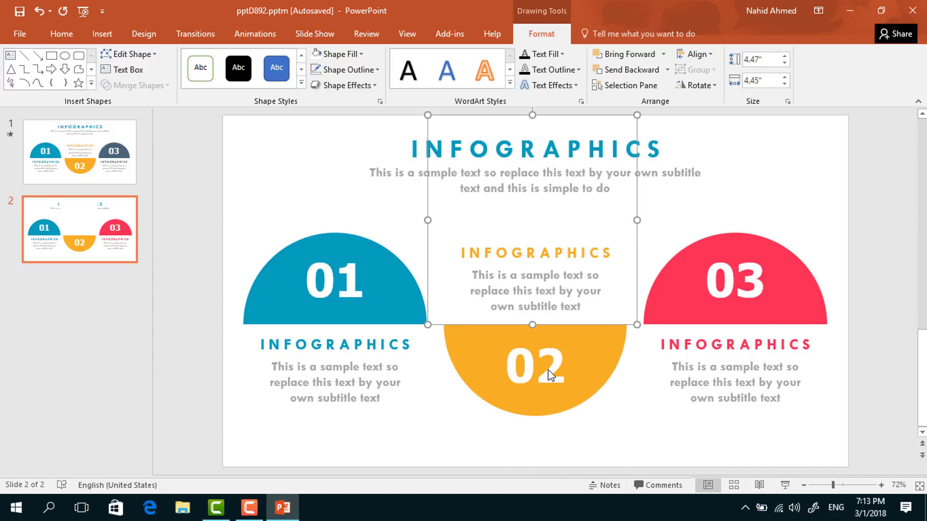
click(605, 373)
right_click(603, 375)
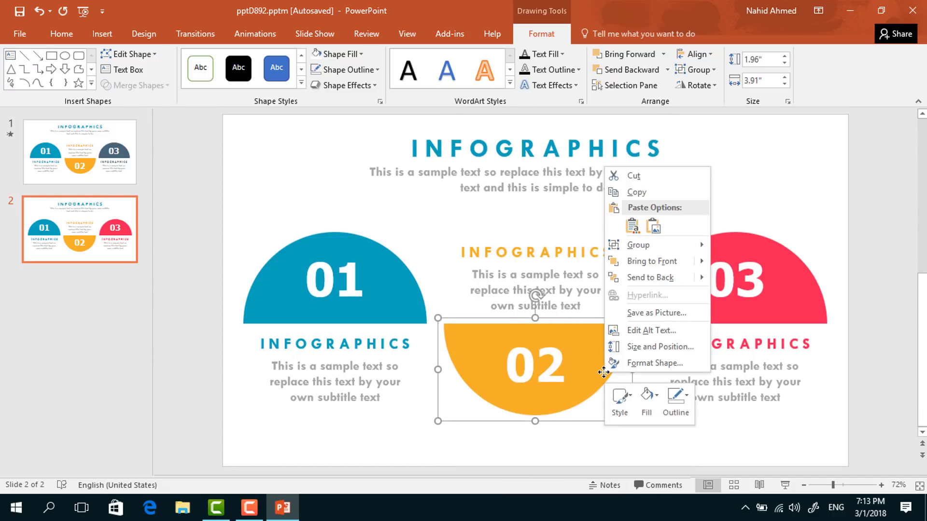
click(642, 285)
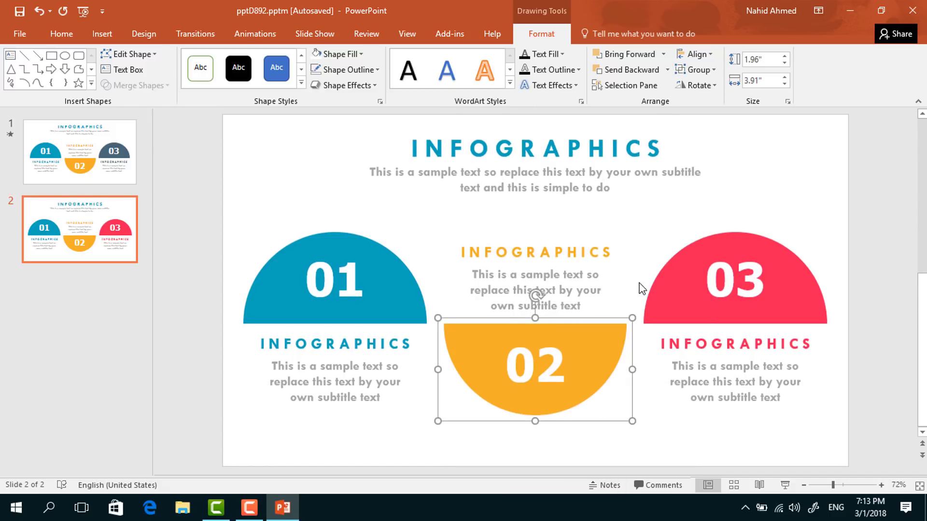
Move the spare white rectangle under the 03 block, then send it and the 03 semicircle to the back.
click(395, 430)
drag(333, 418, 726, 405)
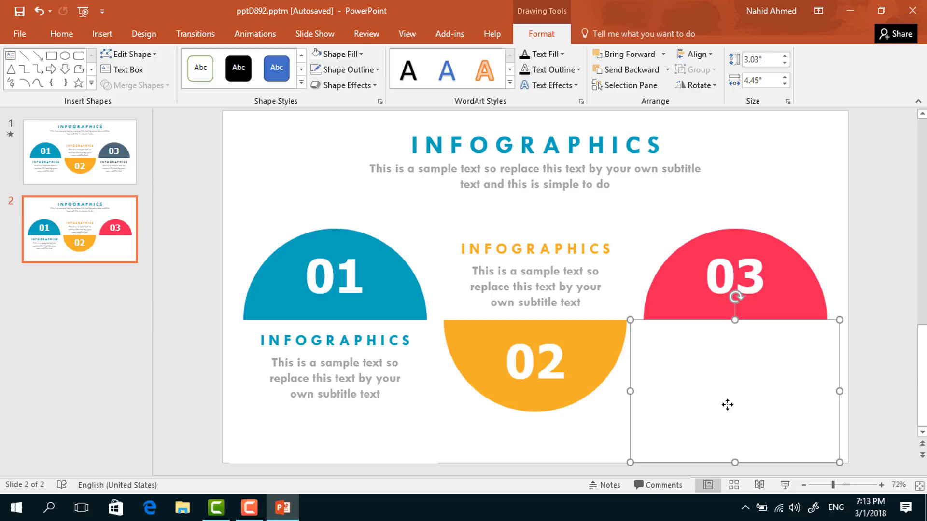
right_click(727, 404)
click(756, 276)
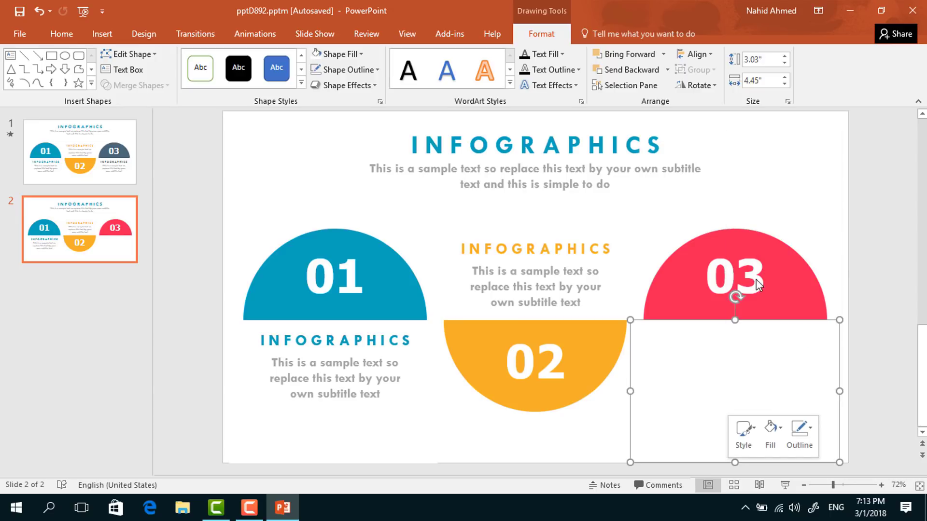
click(667, 290)
right_click(668, 290)
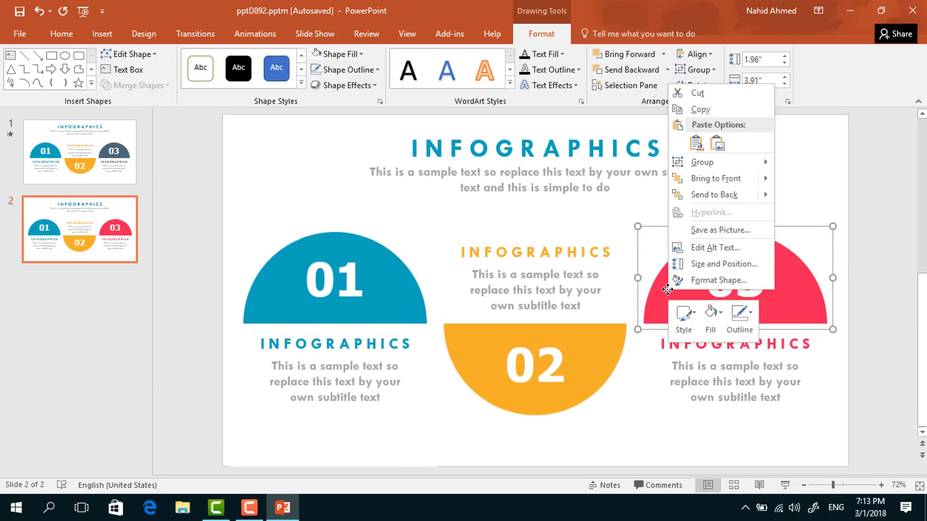
click(713, 194)
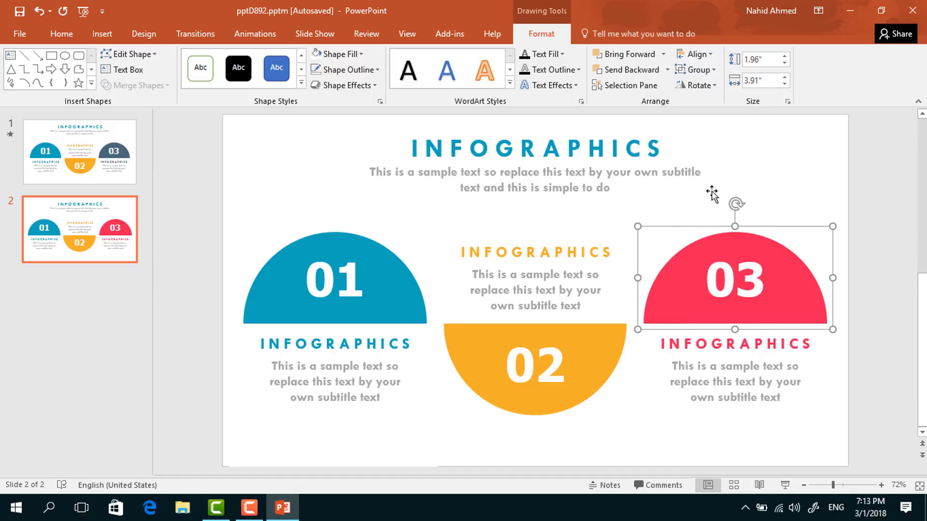
click(822, 143)
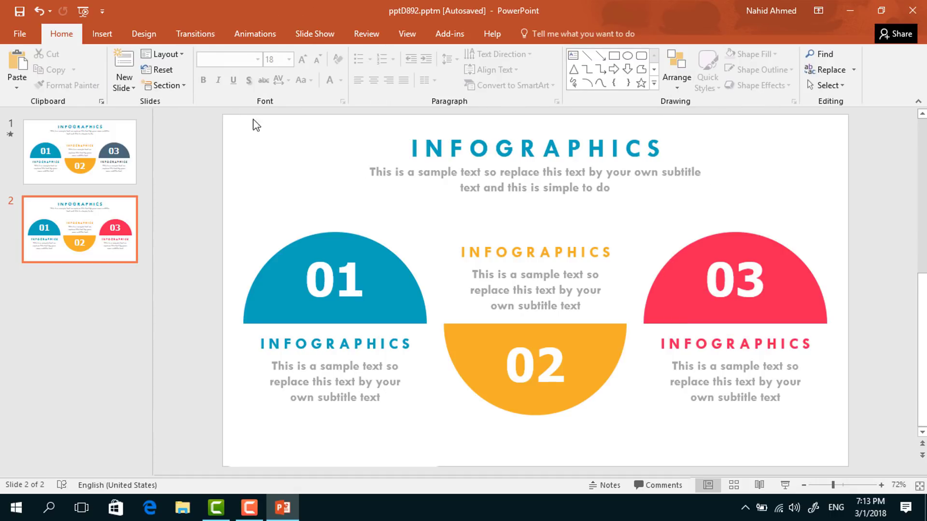
click(251, 35)
Open the Animation Pane and give the blue 01 semicircle a Fly In entrance lasting 0.75 seconds.
click(631, 53)
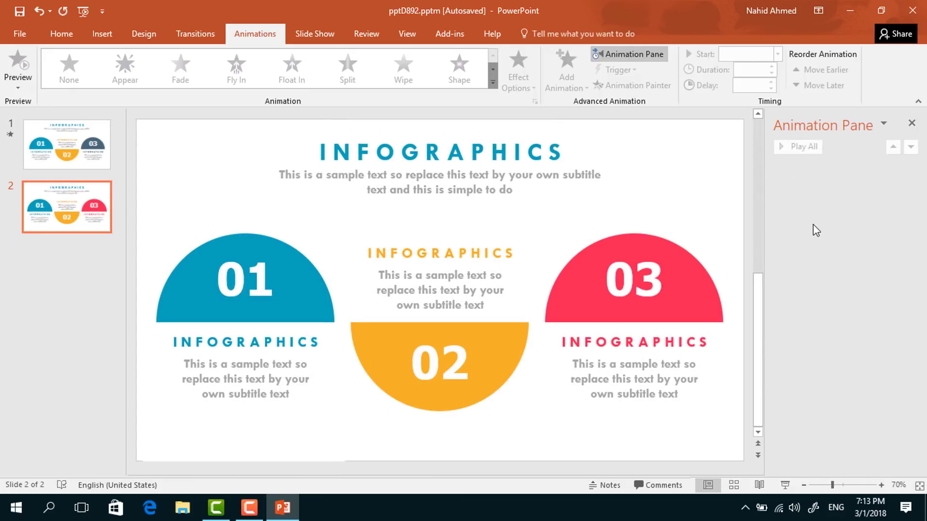
click(301, 265)
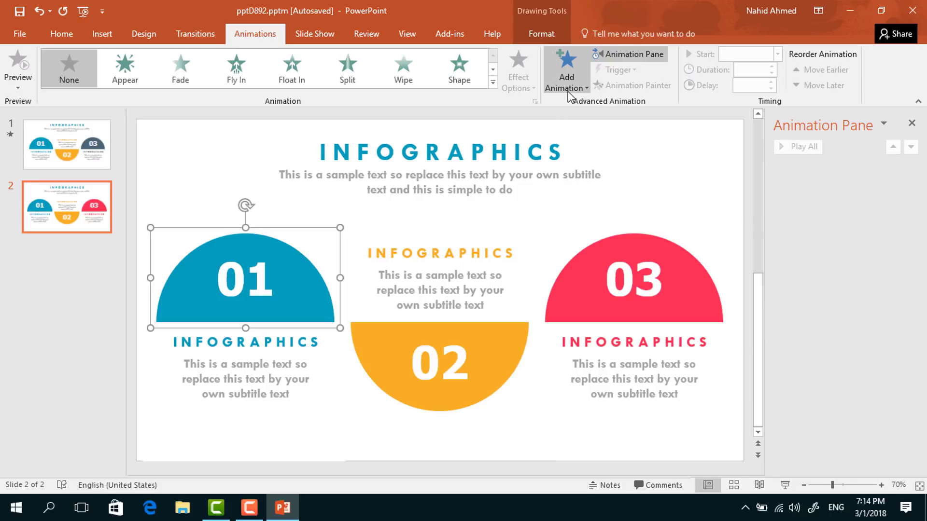
click(553, 90)
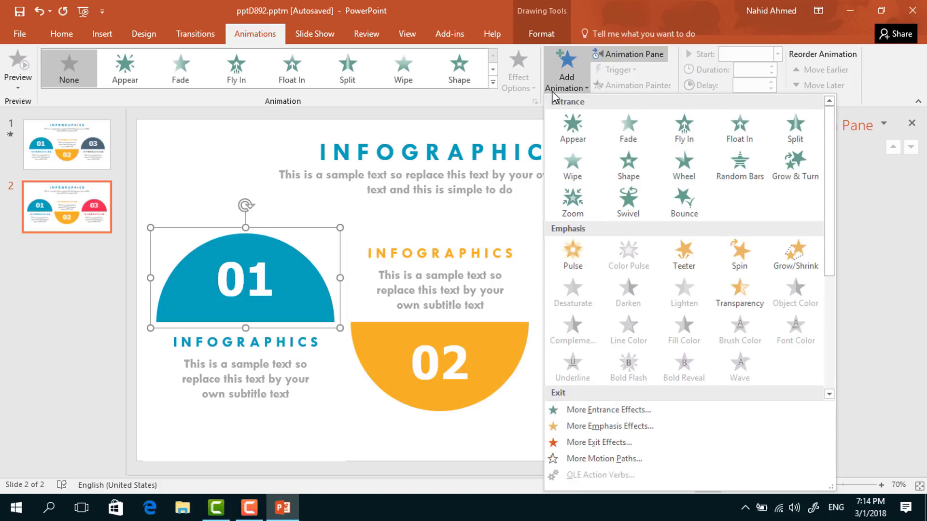
click(691, 135)
click(516, 90)
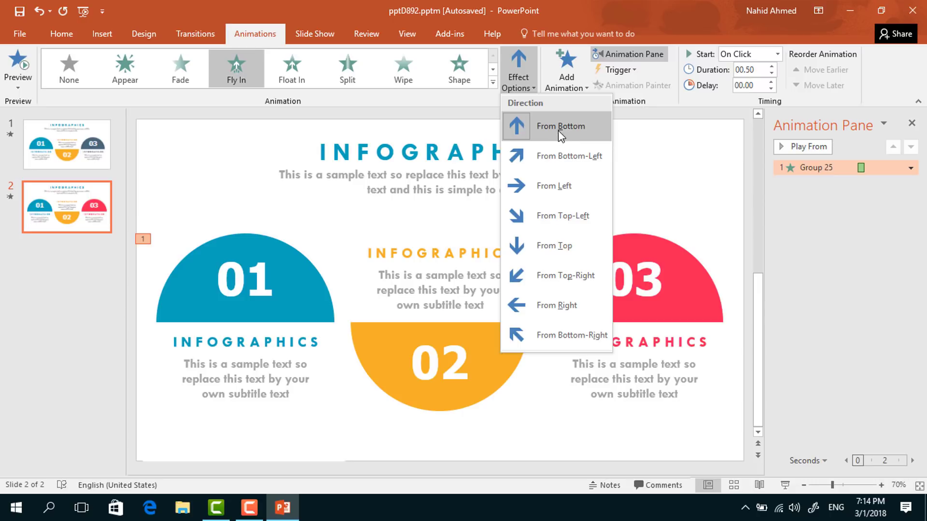
click(648, 129)
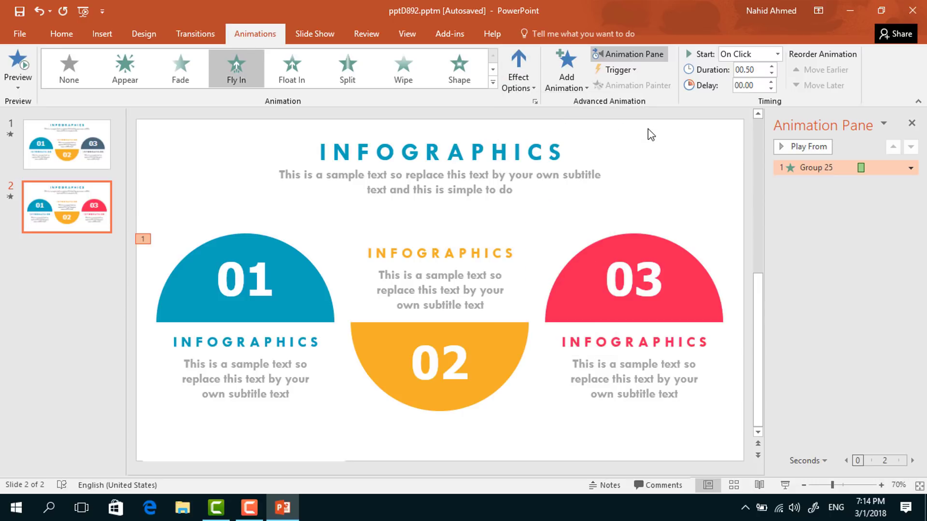
click(772, 66)
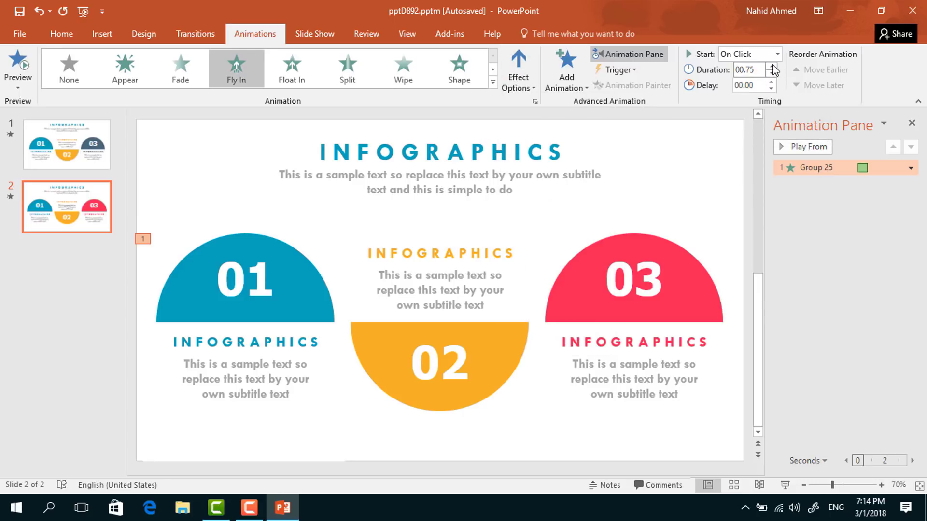
Set the 01 Fly In animation's smooth end to 0.75 seconds in its effect settings.
click(910, 169)
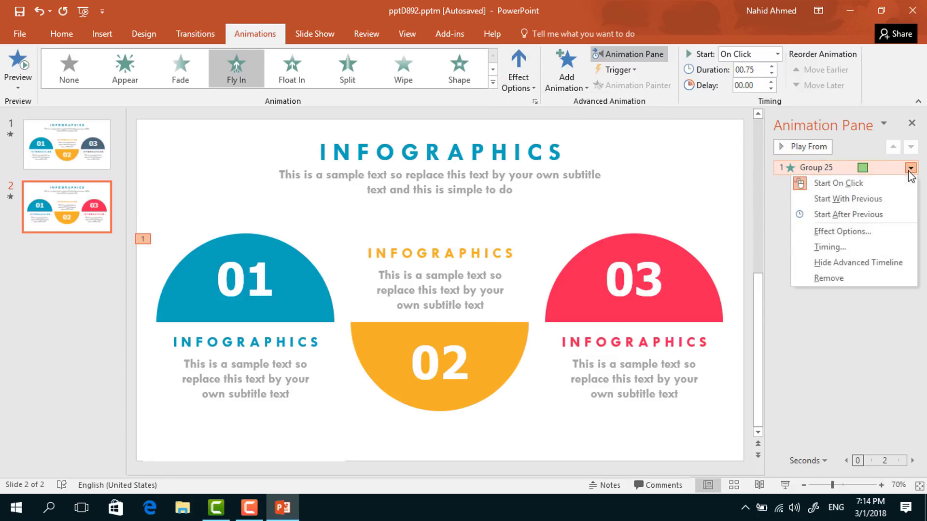
click(880, 233)
drag(433, 221, 469, 225)
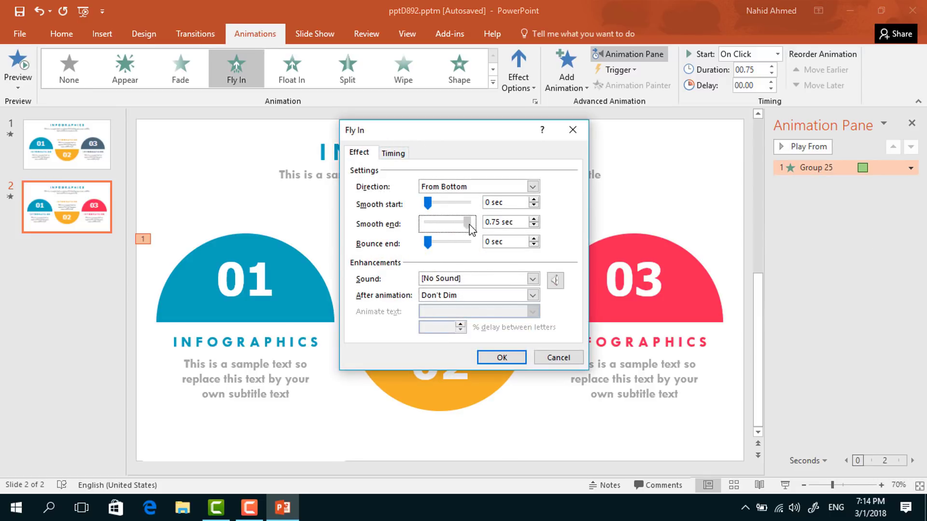
click(504, 360)
click(321, 375)
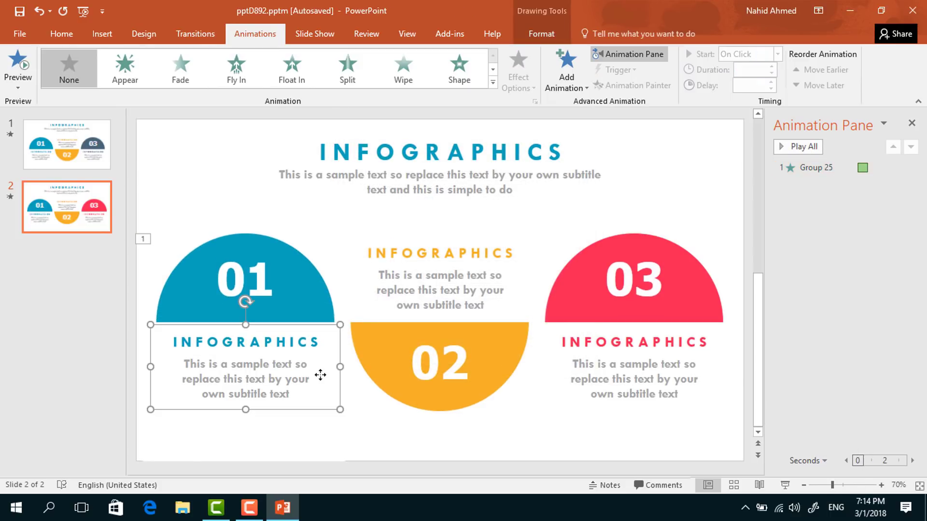
Give the 01 caption a Float Down entrance that starts After Previous.
click(560, 93)
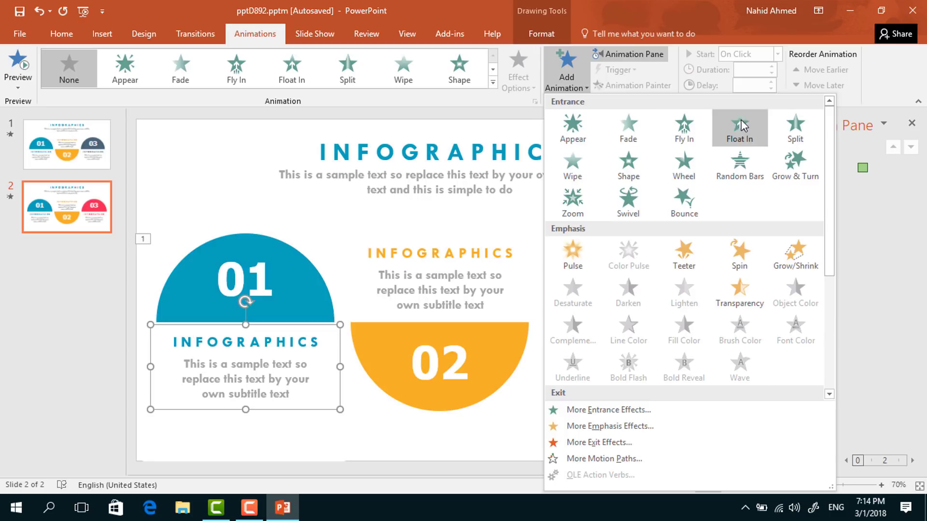
click(751, 140)
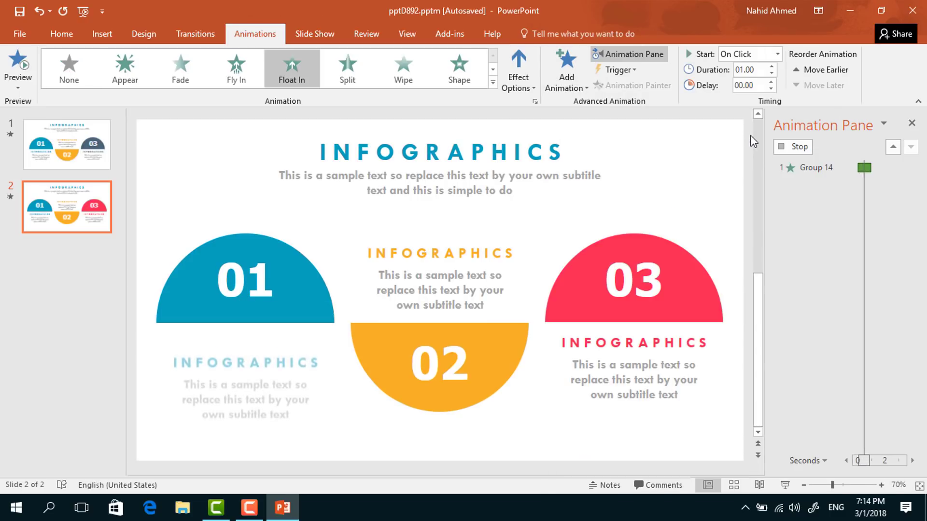
click(515, 88)
click(569, 155)
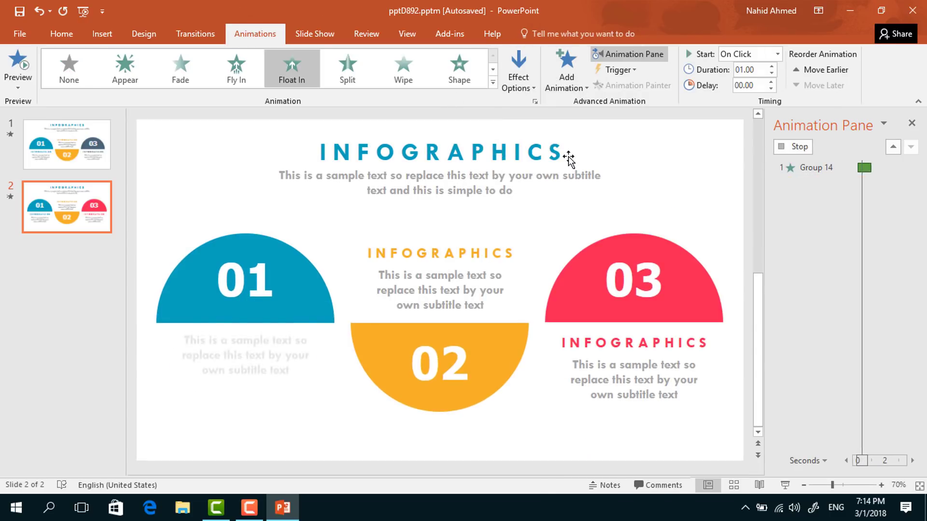
click(777, 54)
click(763, 100)
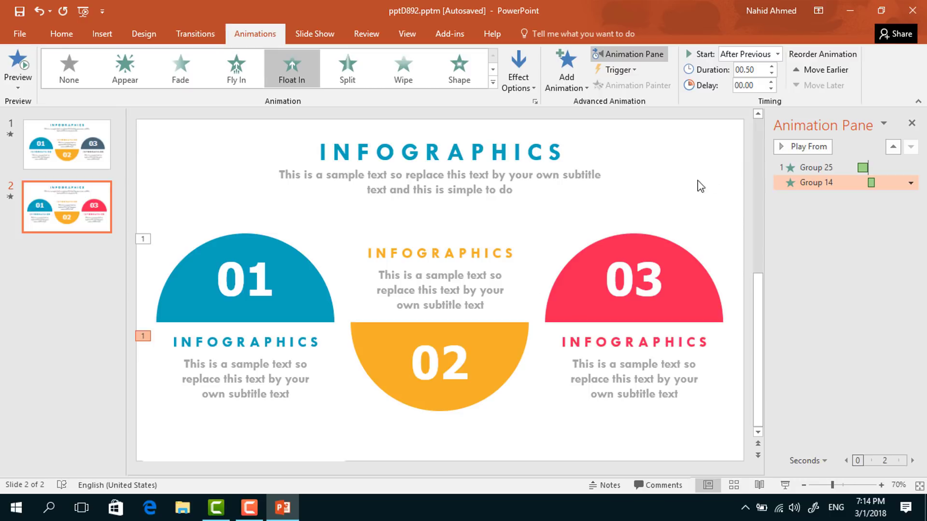
click(508, 339)
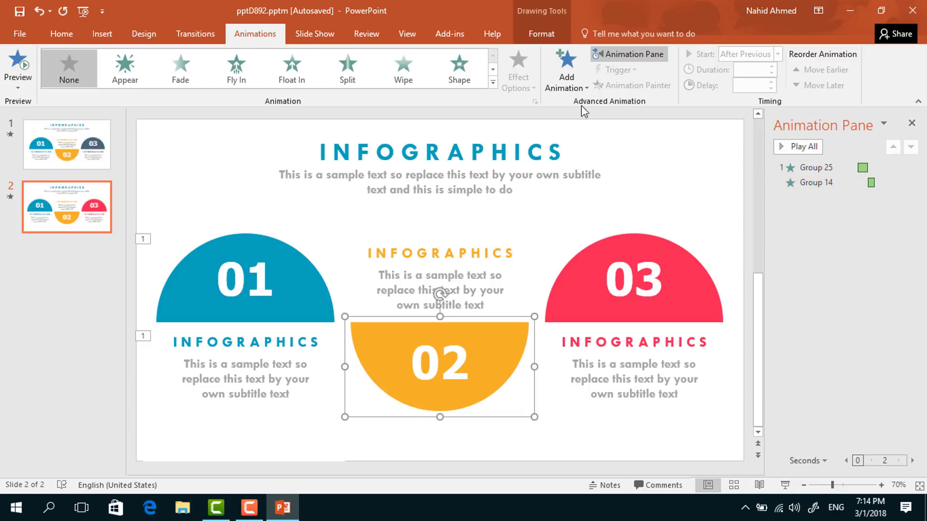
Apply a Fly In From Top entrance to the orange 02 semicircle, starting After Previous.
click(577, 86)
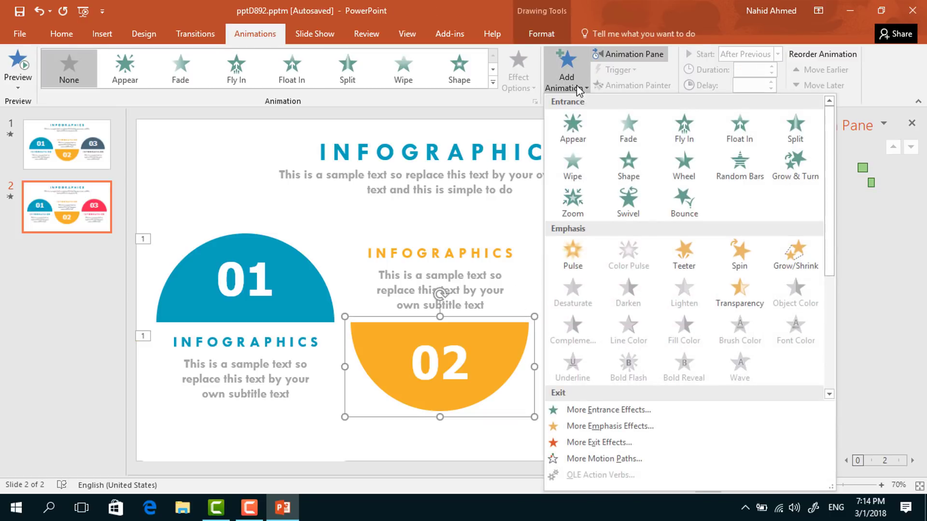
click(691, 139)
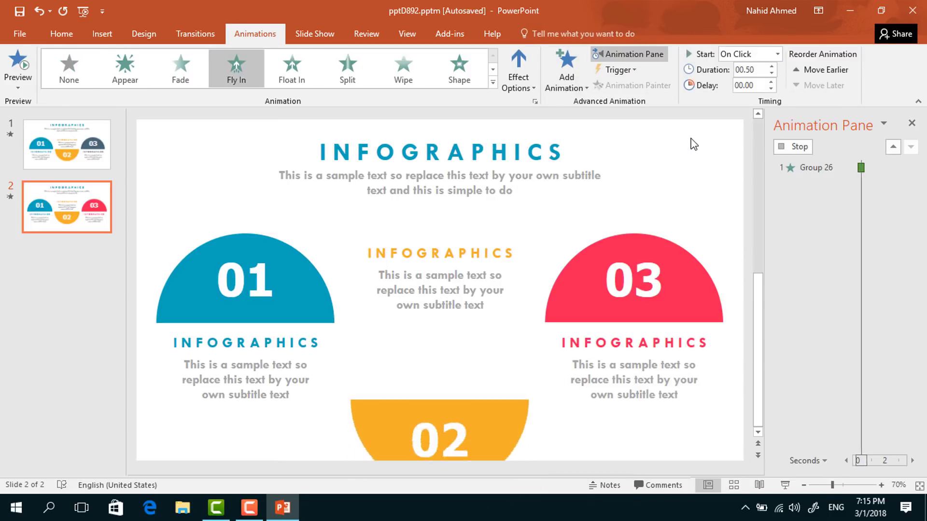
click(516, 86)
click(588, 241)
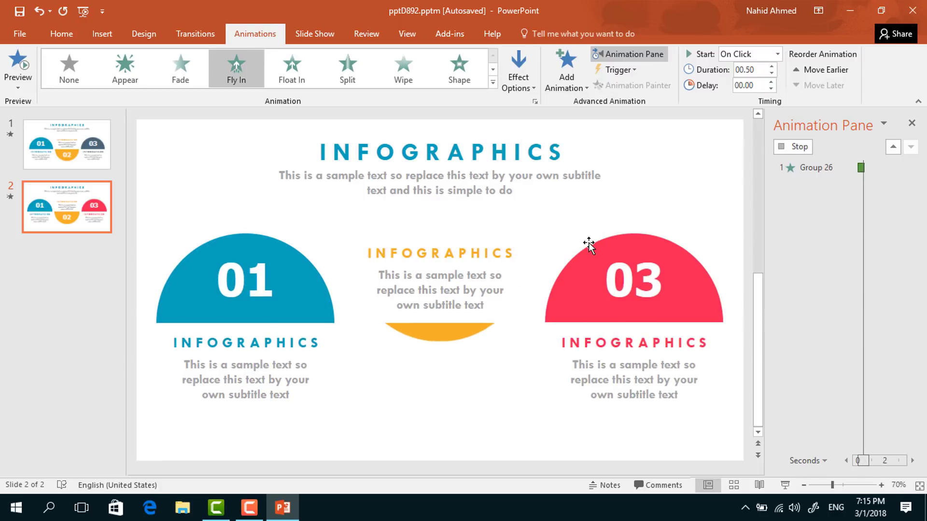
click(778, 54)
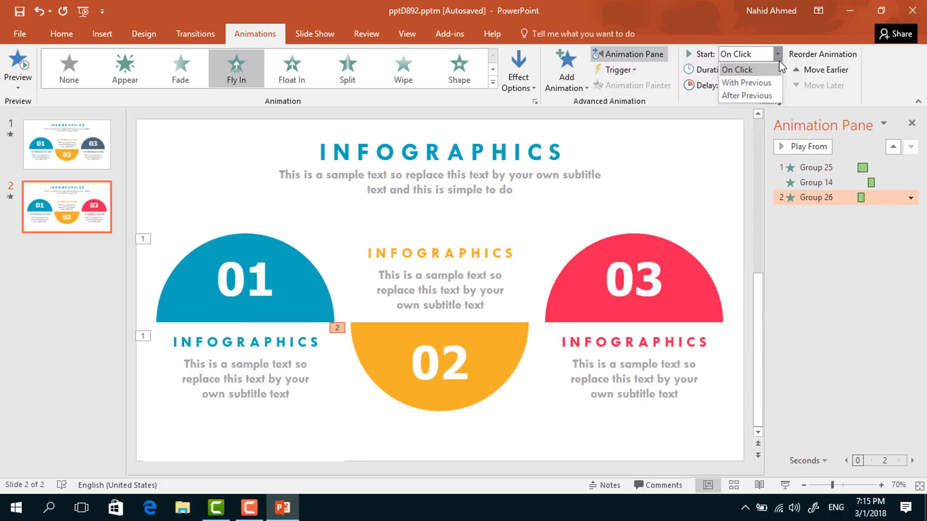
click(770, 98)
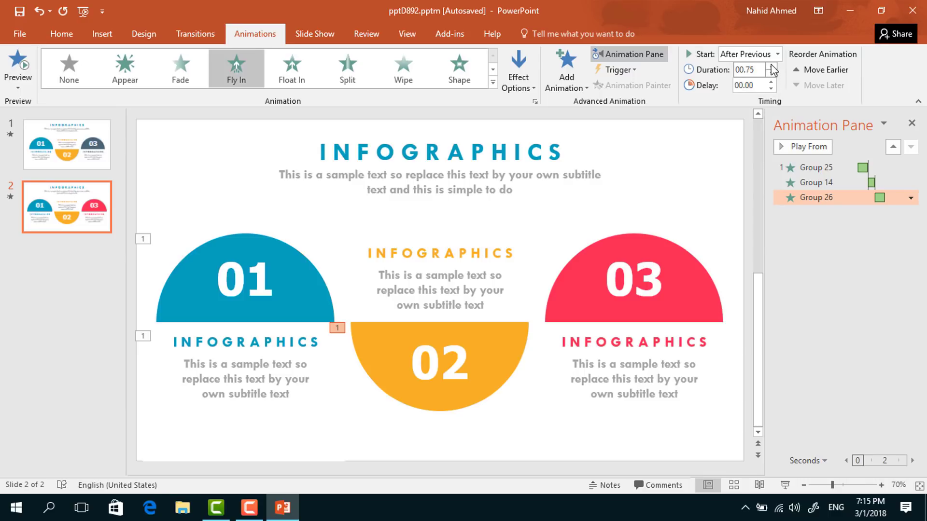
Set the 02 Fly In animation's smooth end to 0.75 seconds.
click(911, 198)
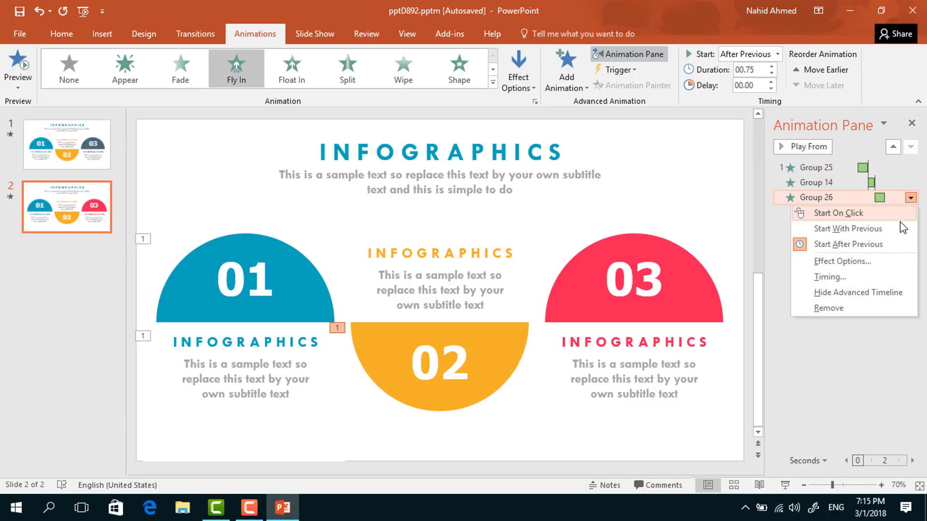
click(842, 262)
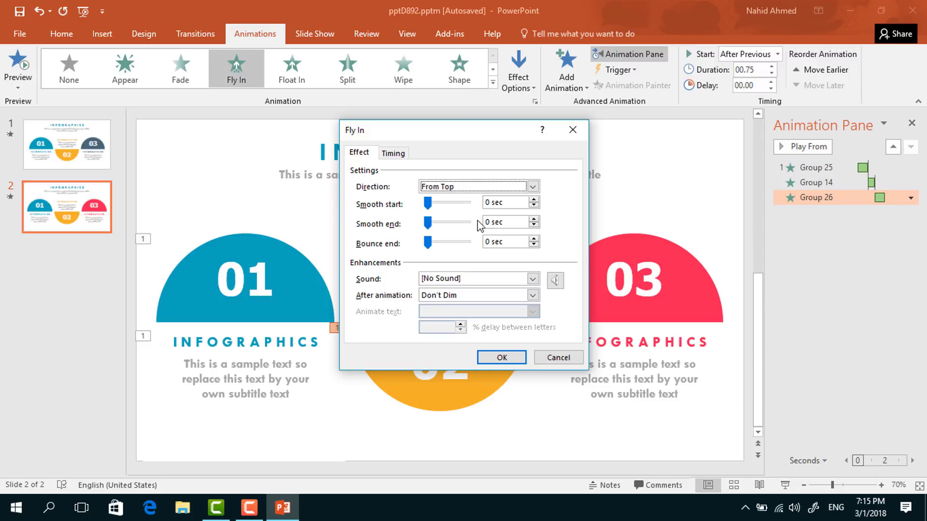
drag(429, 223, 468, 222)
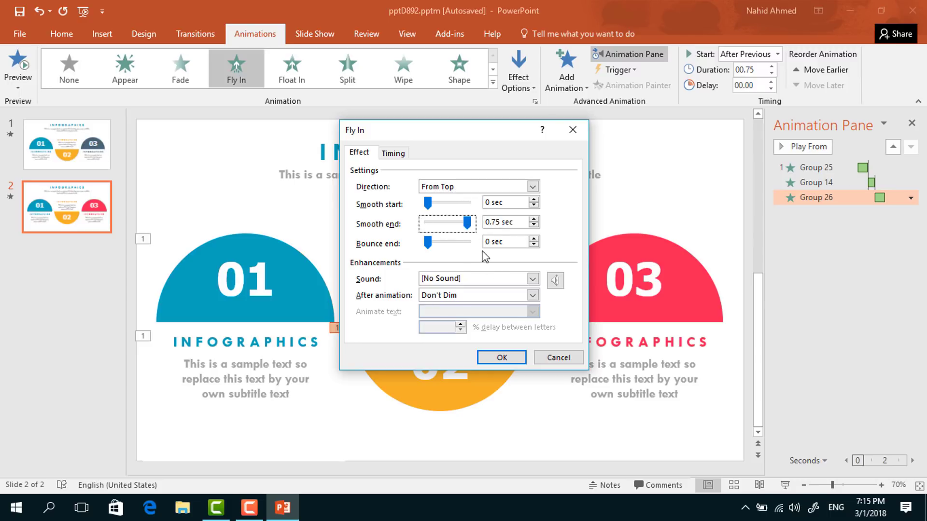
click(502, 358)
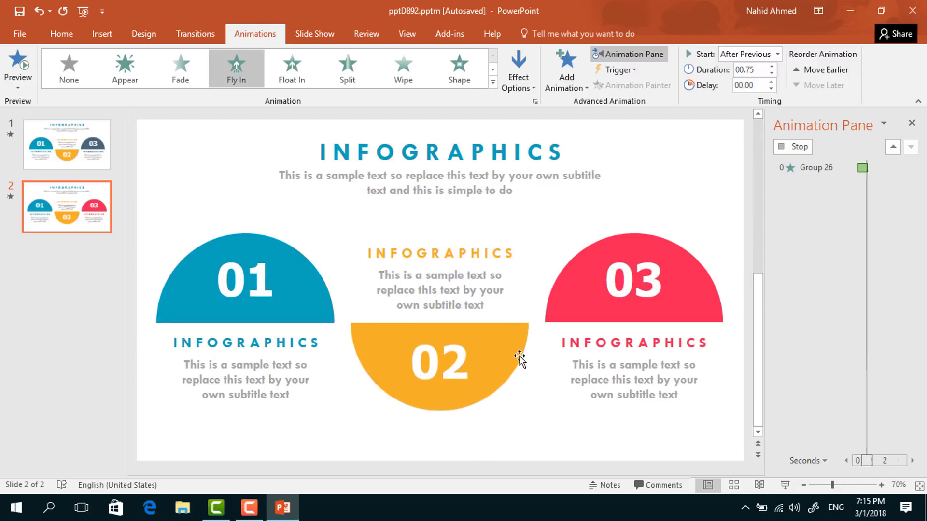
click(527, 245)
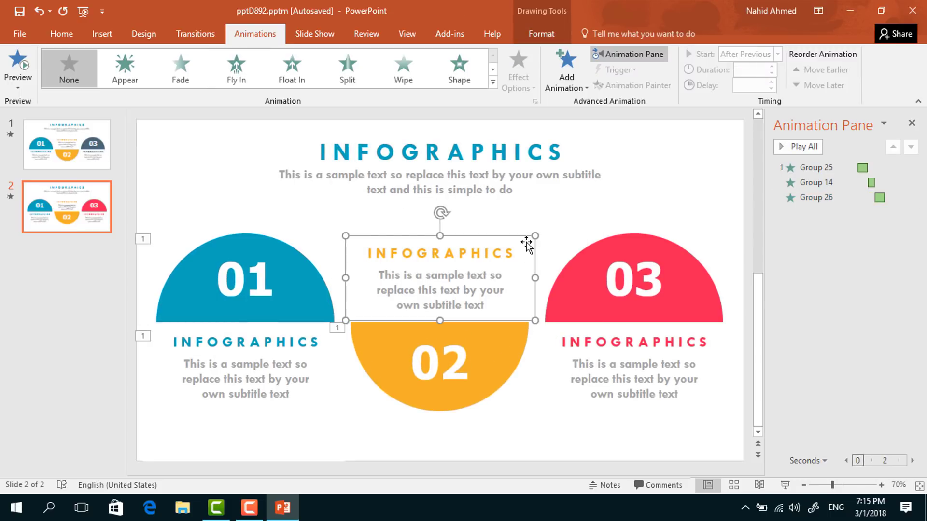
Add a Float In entrance to the middle caption, starting After Previous and lasting 0.50 seconds.
click(566, 84)
click(748, 137)
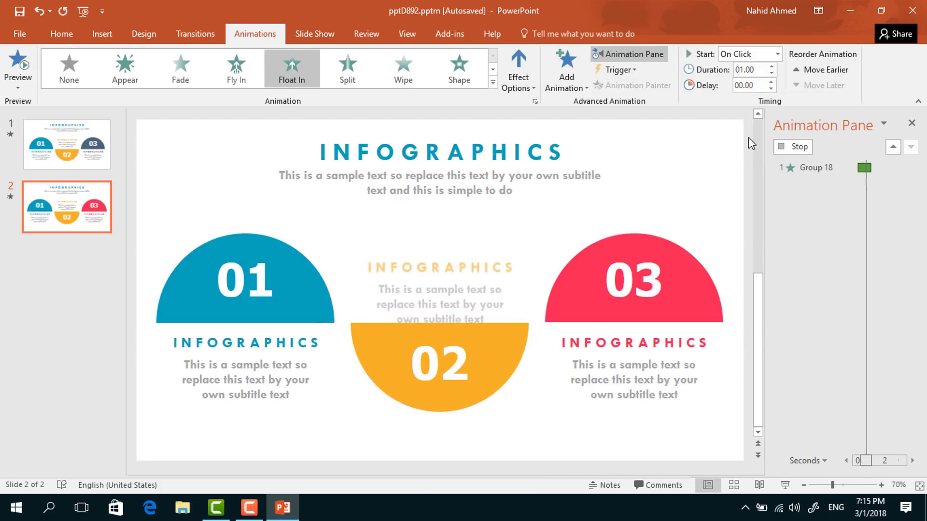
click(777, 54)
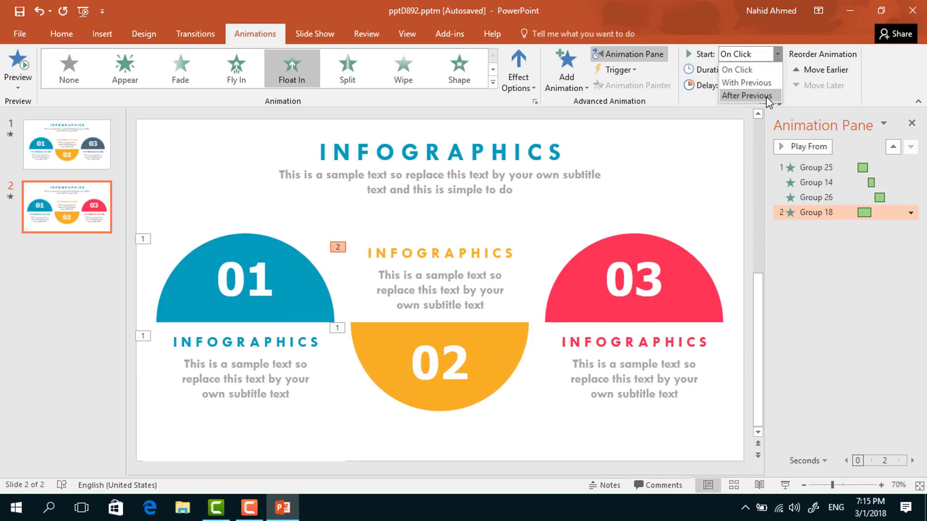
click(766, 97)
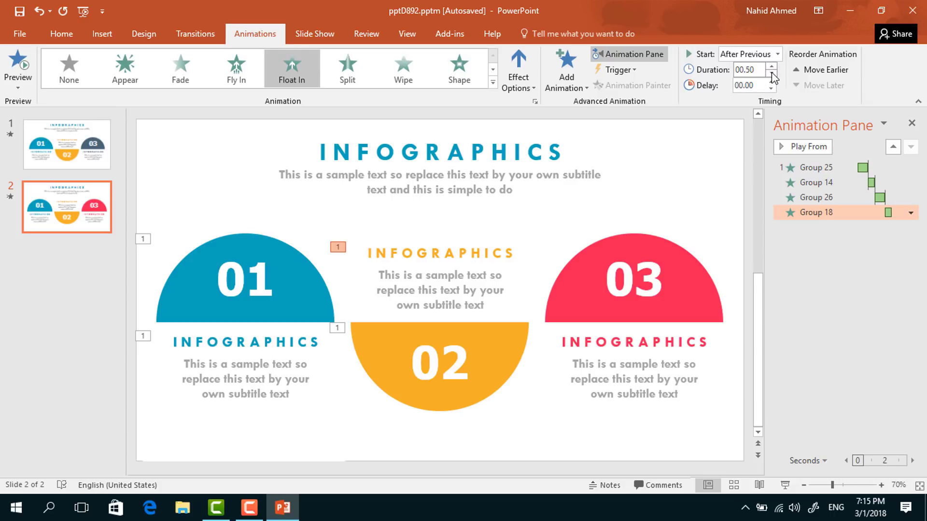
click(721, 292)
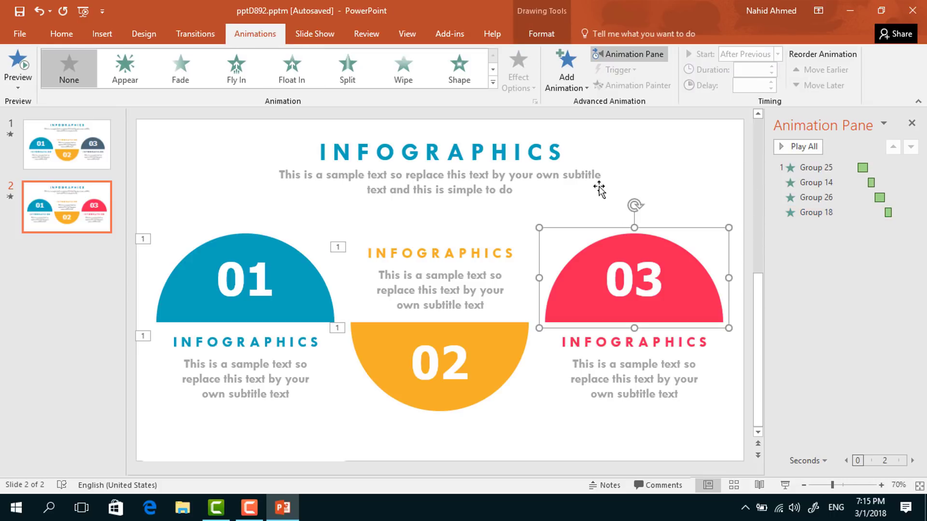
click(560, 83)
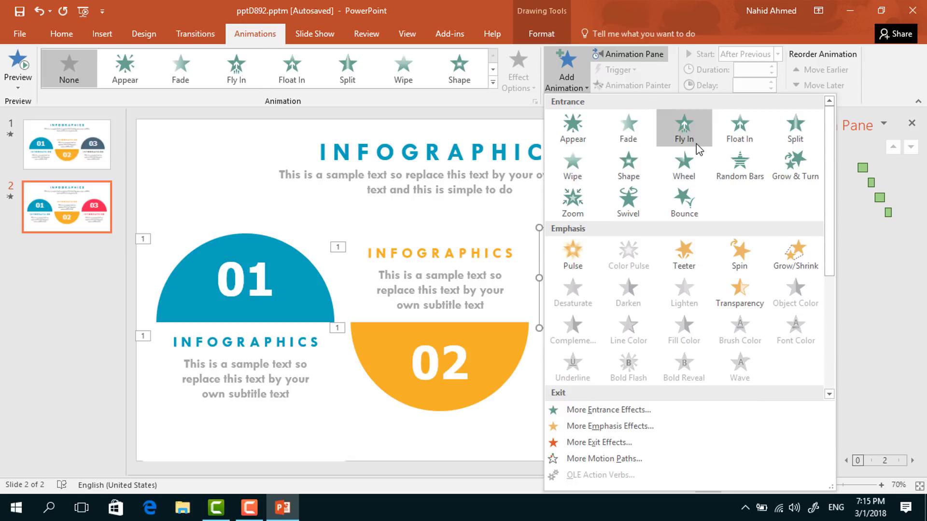
Give the red 03 semicircle a Fly In, After Previous, 0.75 seconds, with 0.75-second smooth end.
click(684, 128)
click(778, 54)
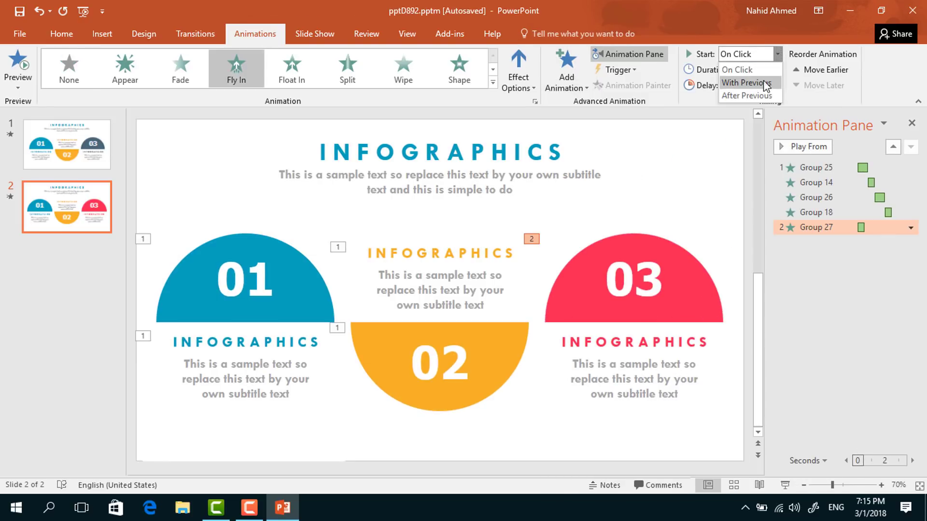
click(754, 93)
click(771, 67)
click(911, 228)
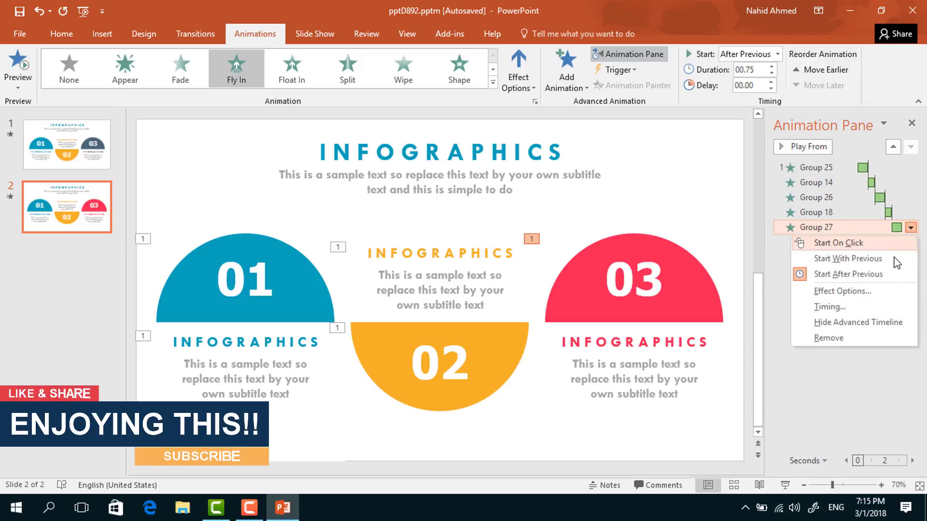
click(842, 292)
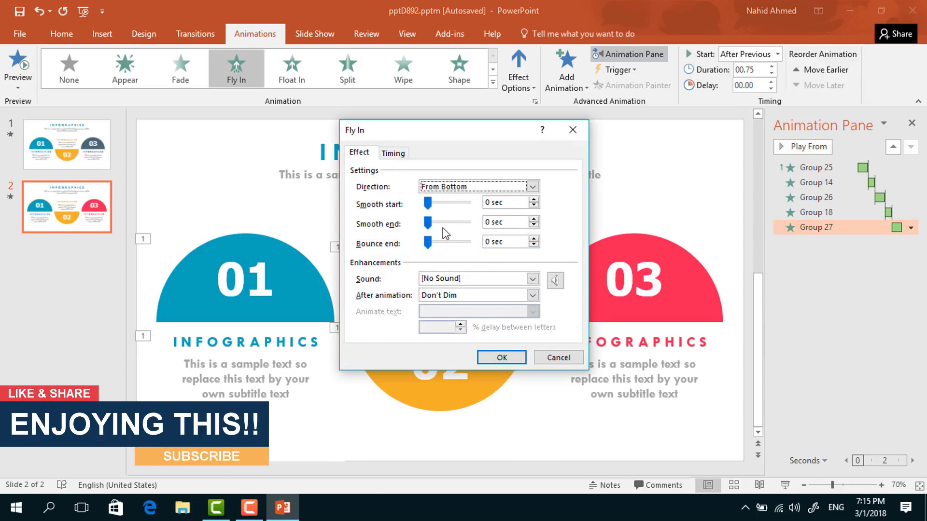
drag(428, 222, 467, 223)
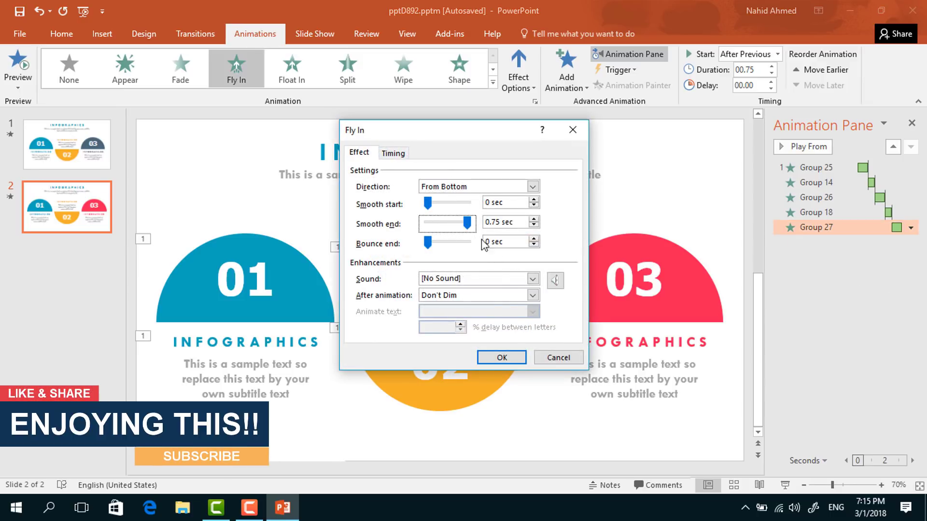
click(502, 357)
click(718, 348)
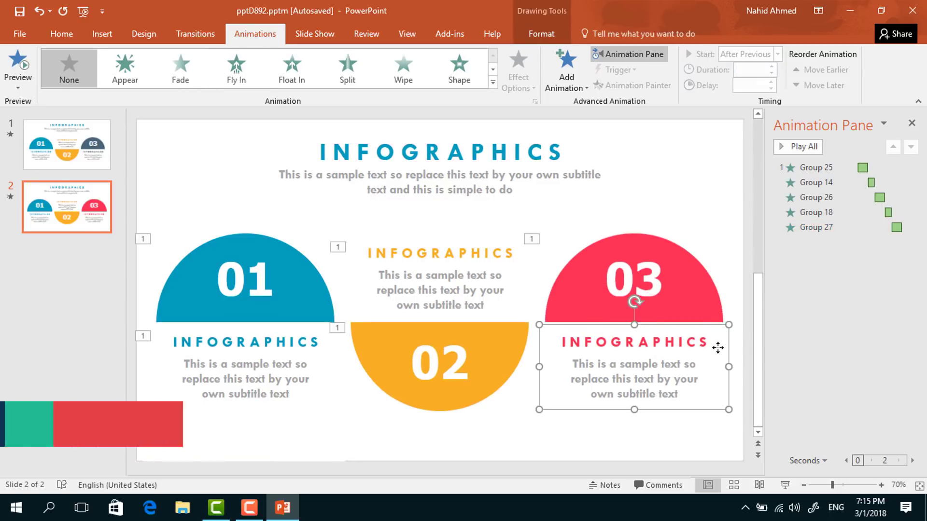
Give the 03 caption a Float Down entrance starting After Previous, lasting 0.50 seconds.
click(564, 90)
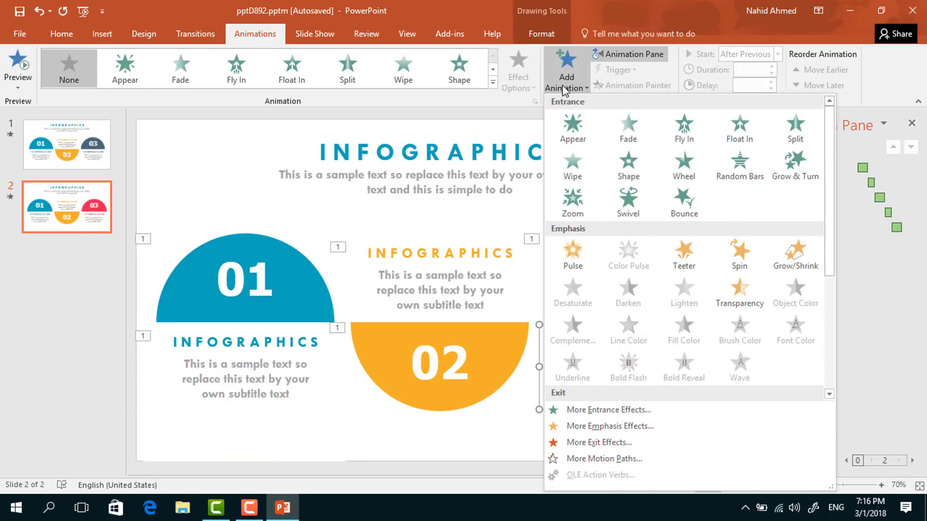
click(755, 134)
click(518, 79)
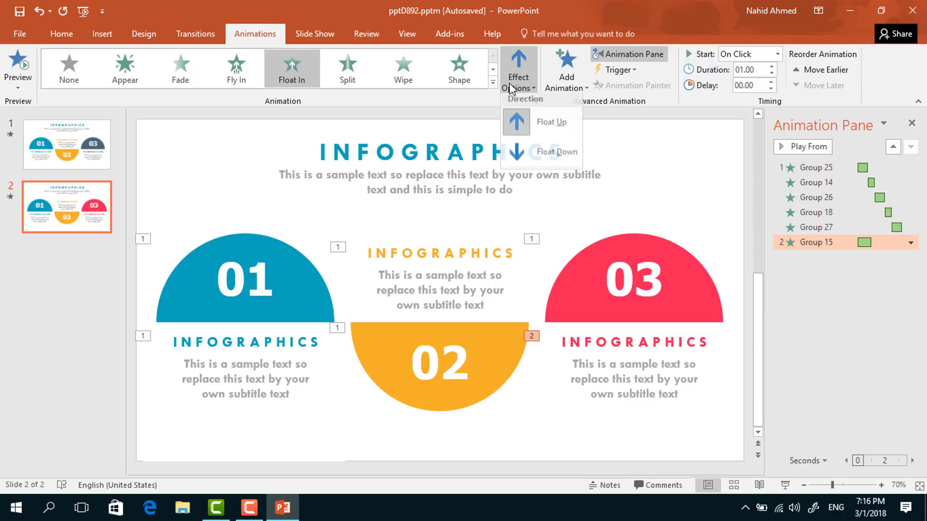
click(563, 158)
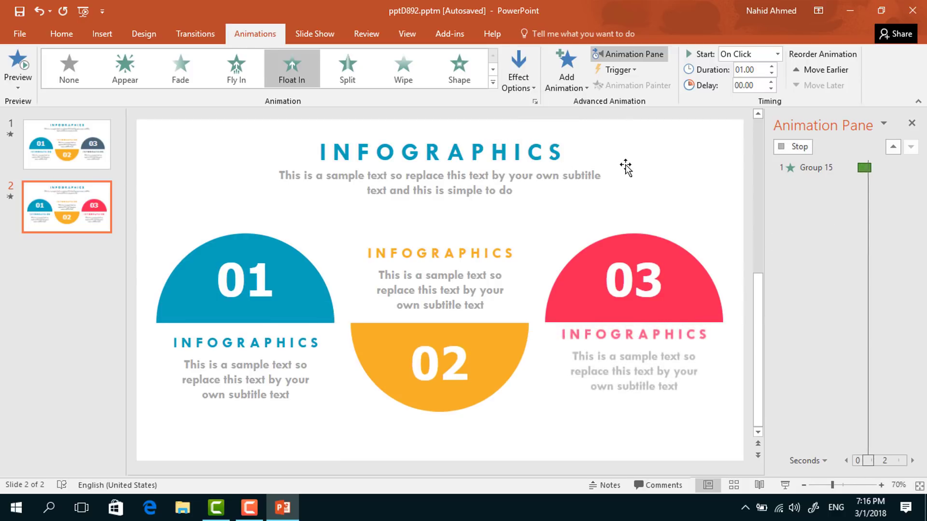
click(779, 55)
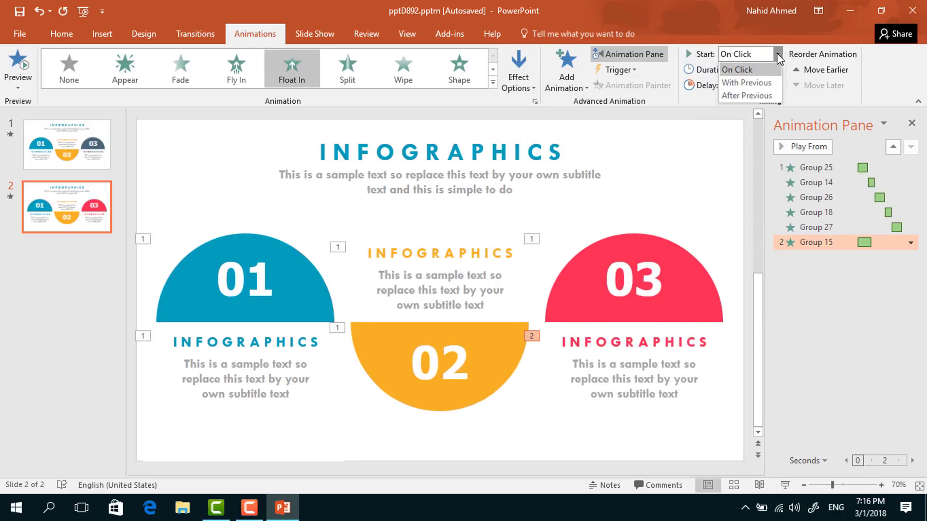
click(755, 94)
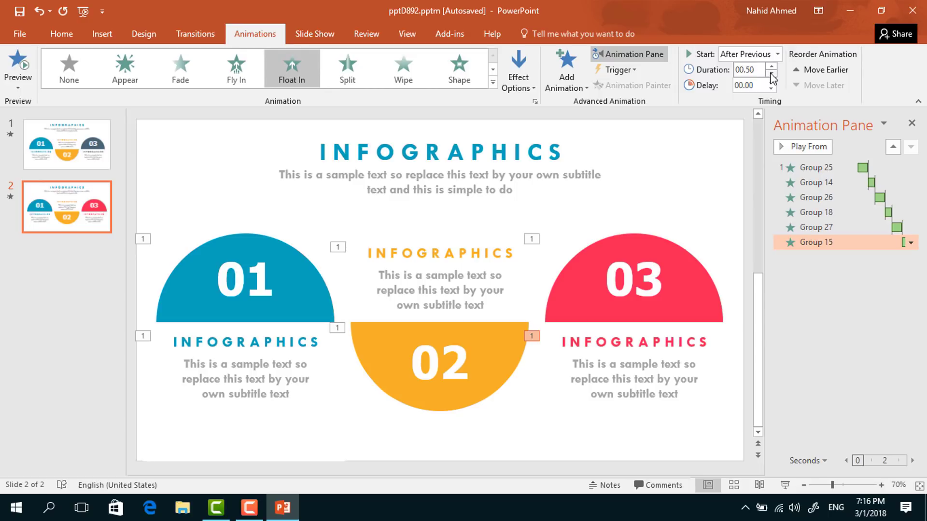
click(511, 448)
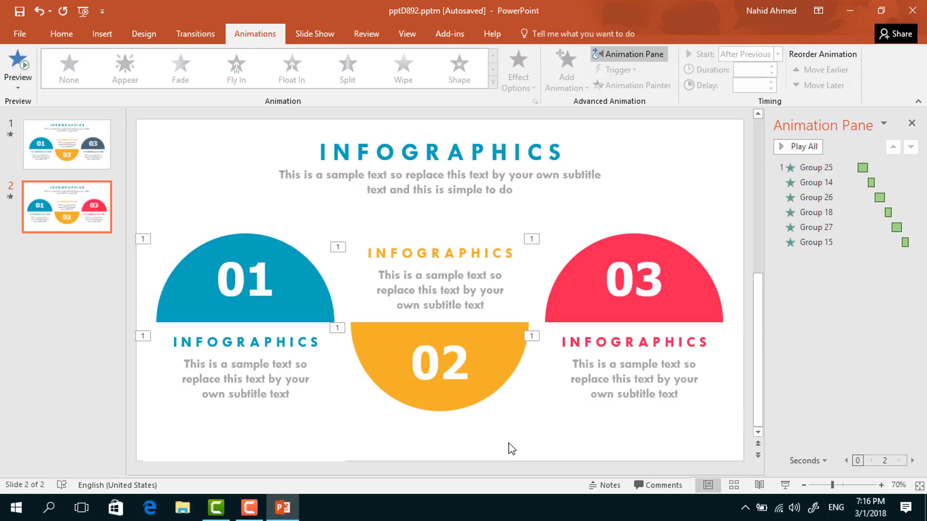